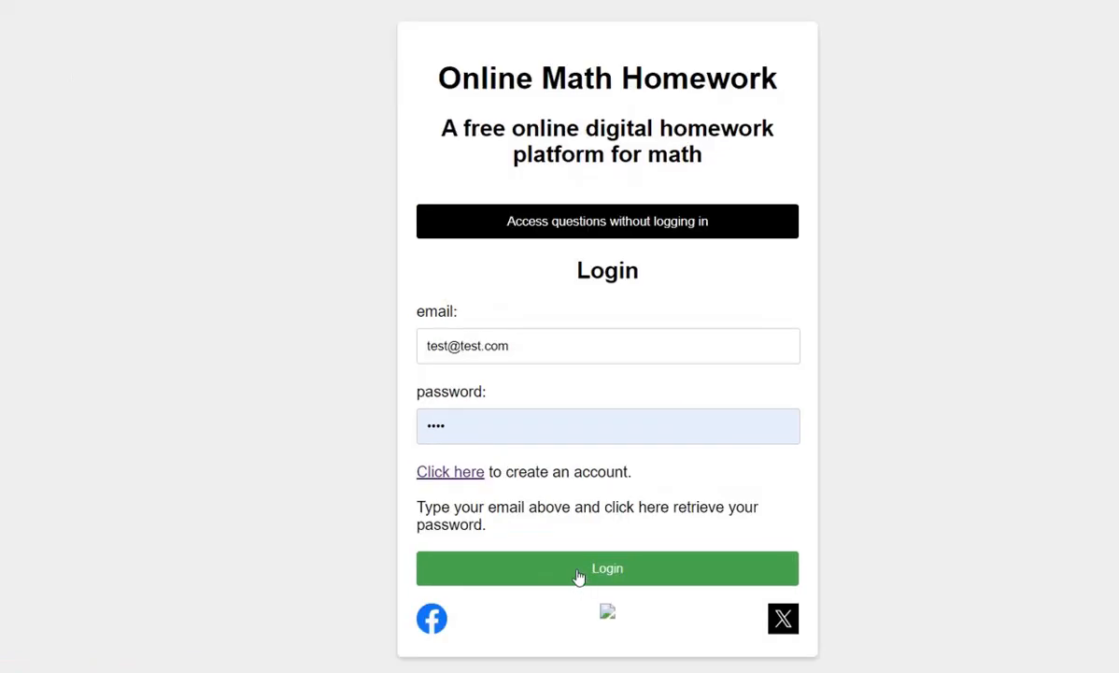
# - Log in to the homework site and enter through the teacher login
pyautogui.click(578, 572)
pyautogui.scroll(-3, 577, 575)
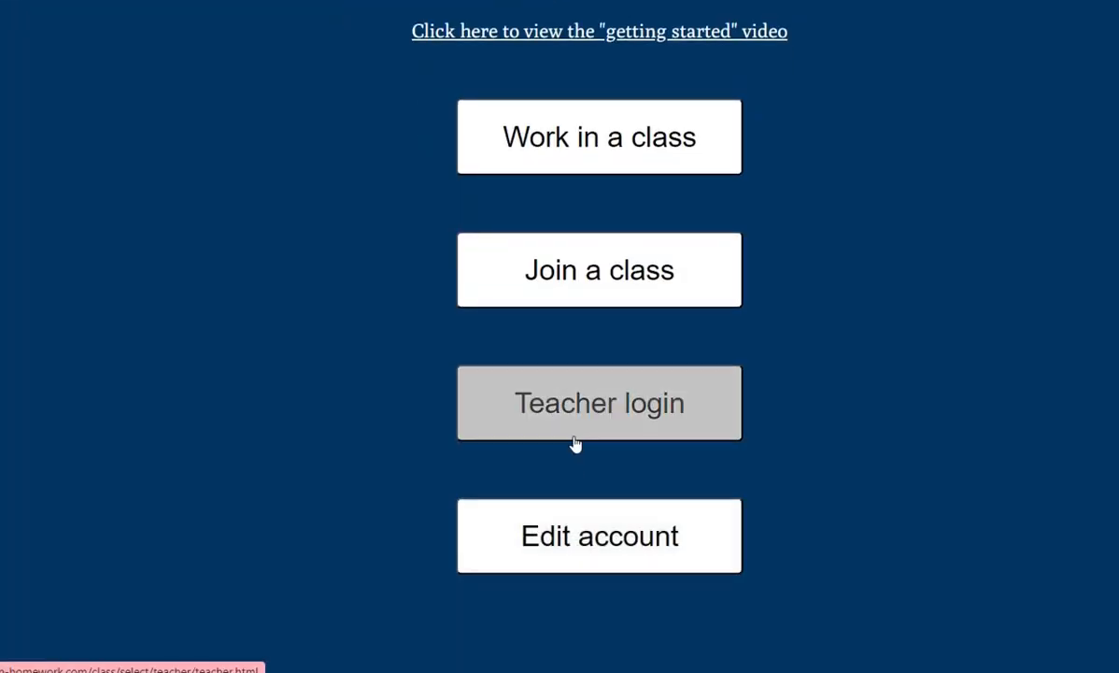
pyautogui.click(575, 417)
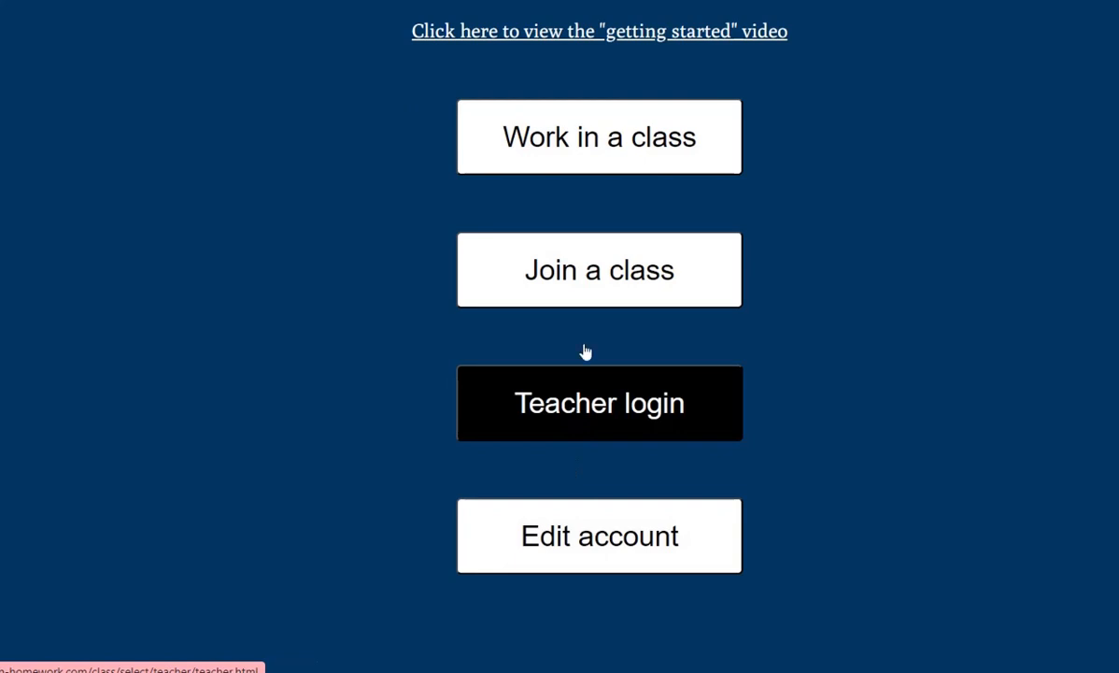
pyautogui.click(588, 170)
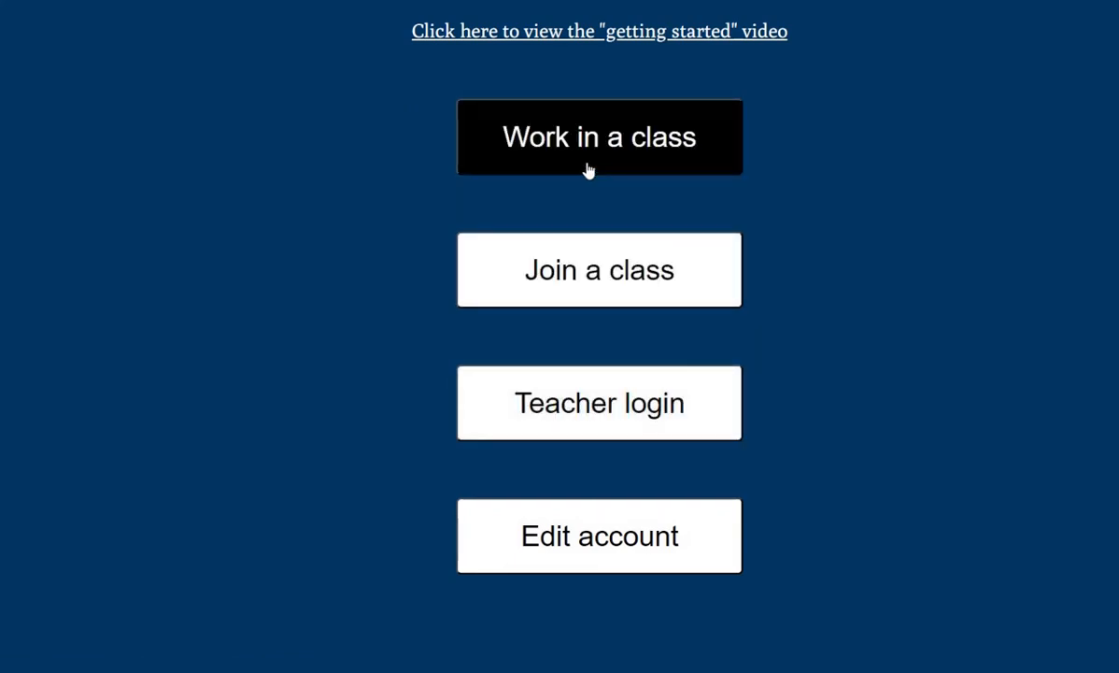
pyautogui.click(609, 282)
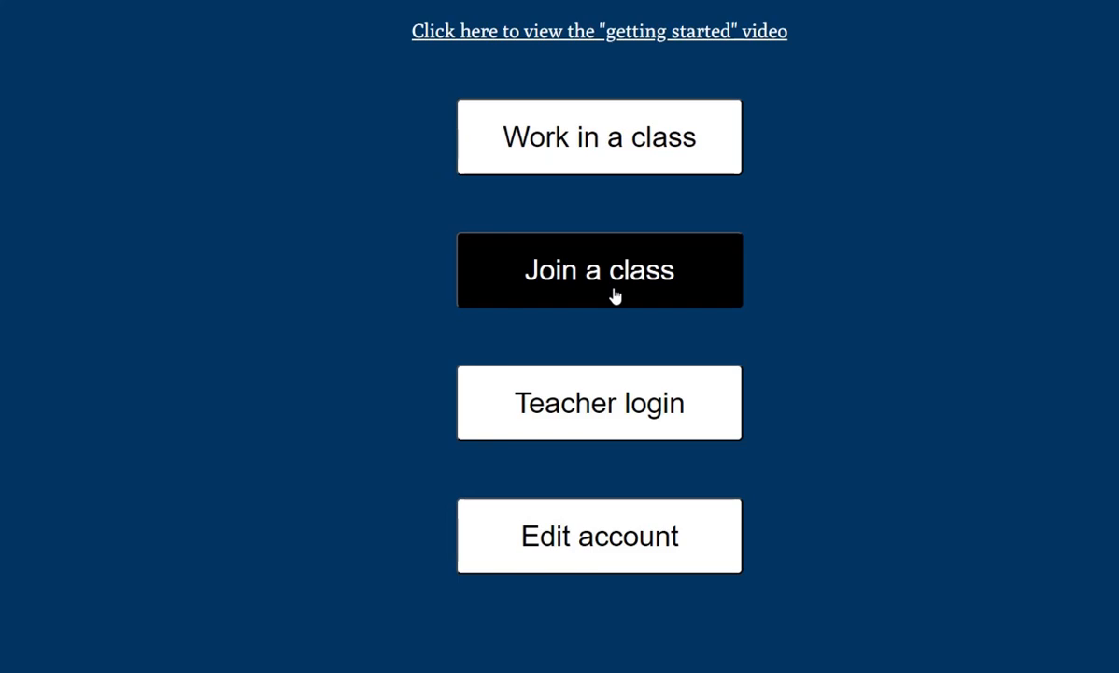
pyautogui.scroll(2, 613, 294)
pyautogui.scroll(-2, 634, 333)
pyautogui.click(615, 423)
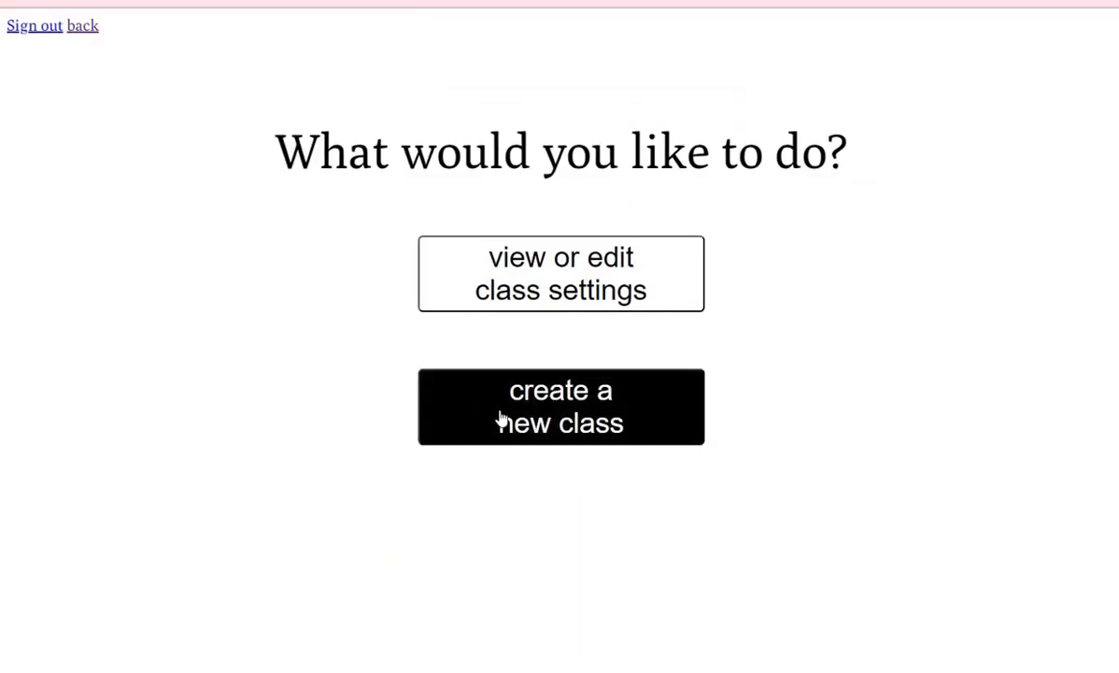
# - Start a new class and pick the Elementary Algebra textbook
pyautogui.click(544, 430)
pyautogui.scroll(-1, 631, 479)
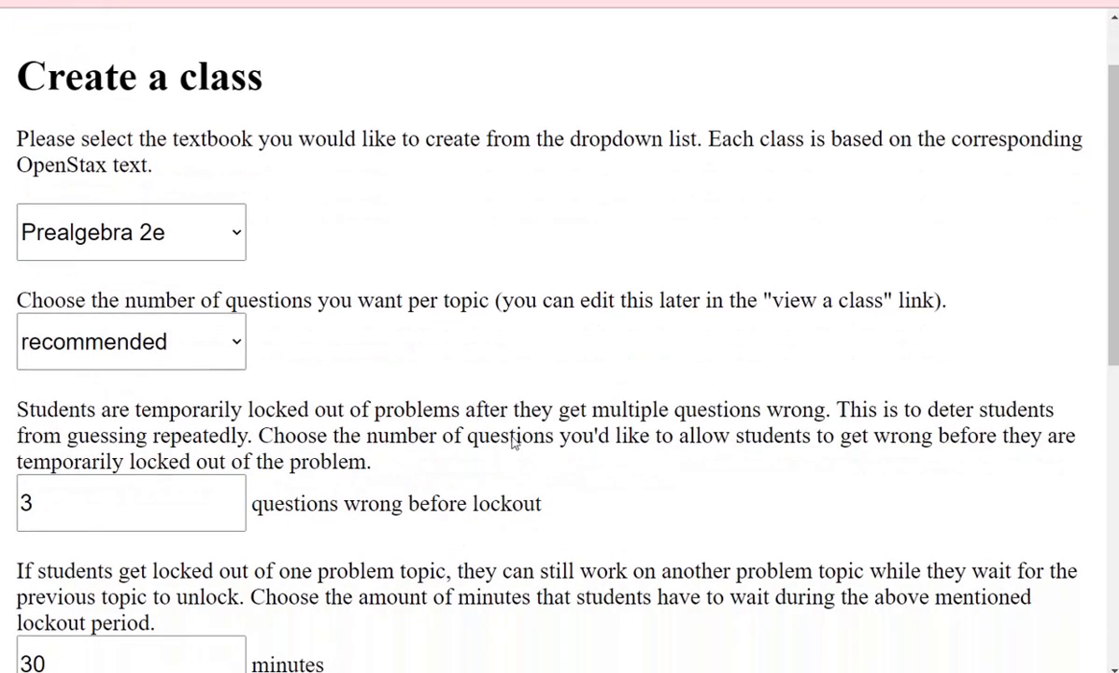
pyautogui.click(218, 240)
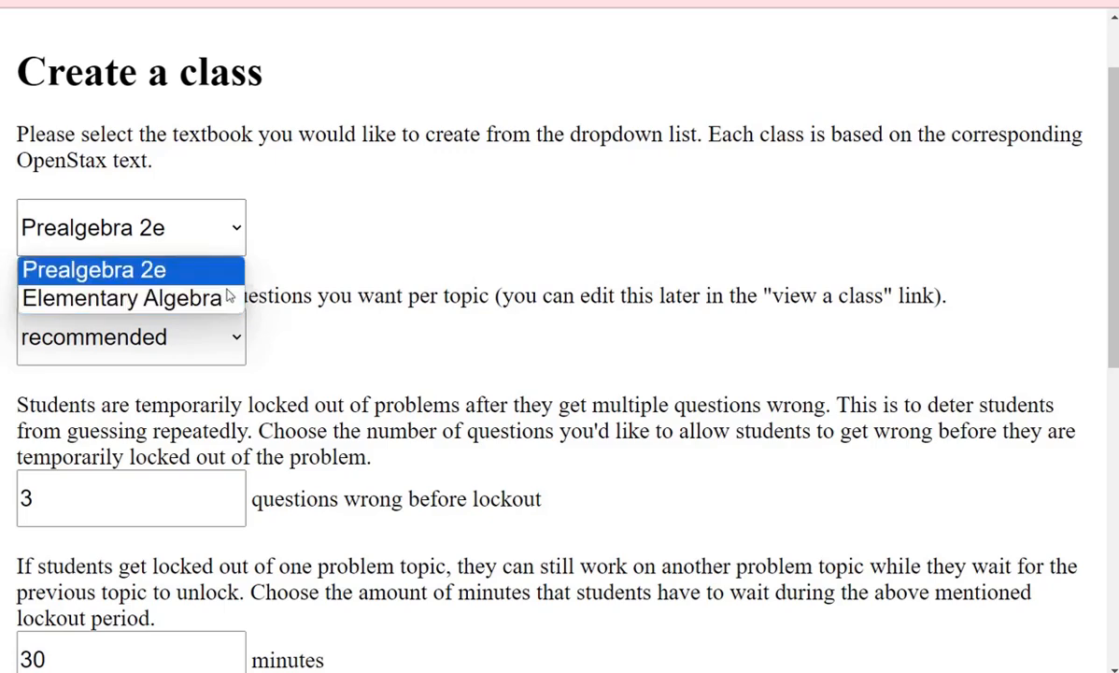
pyautogui.click(213, 297)
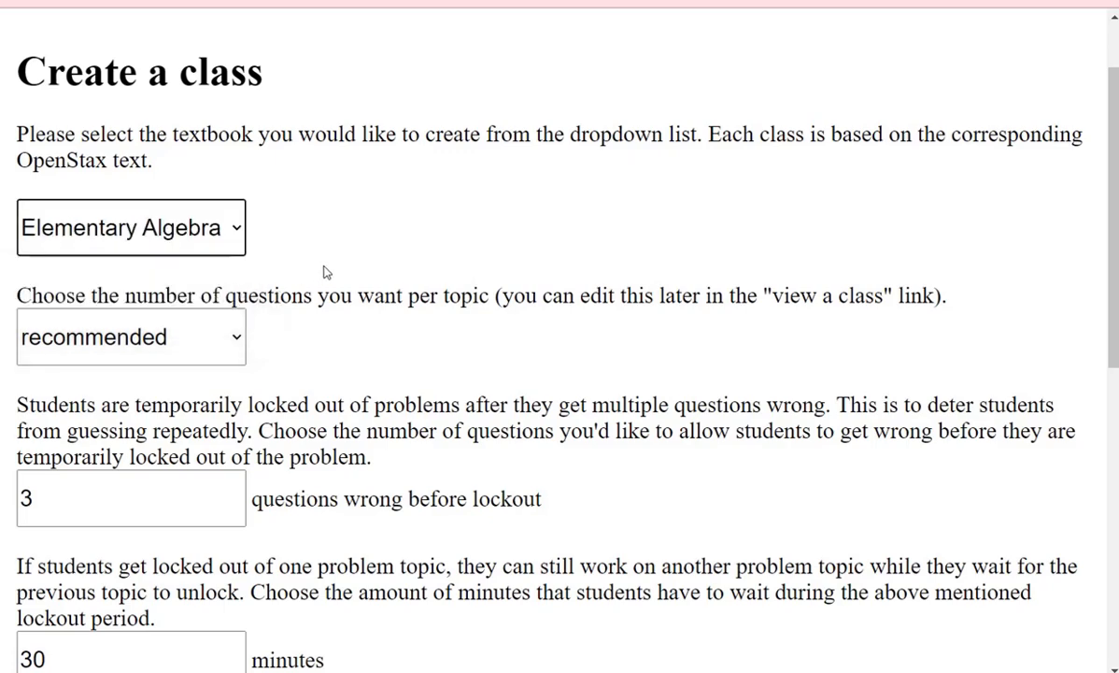
pyautogui.scroll(-1, 152, 250)
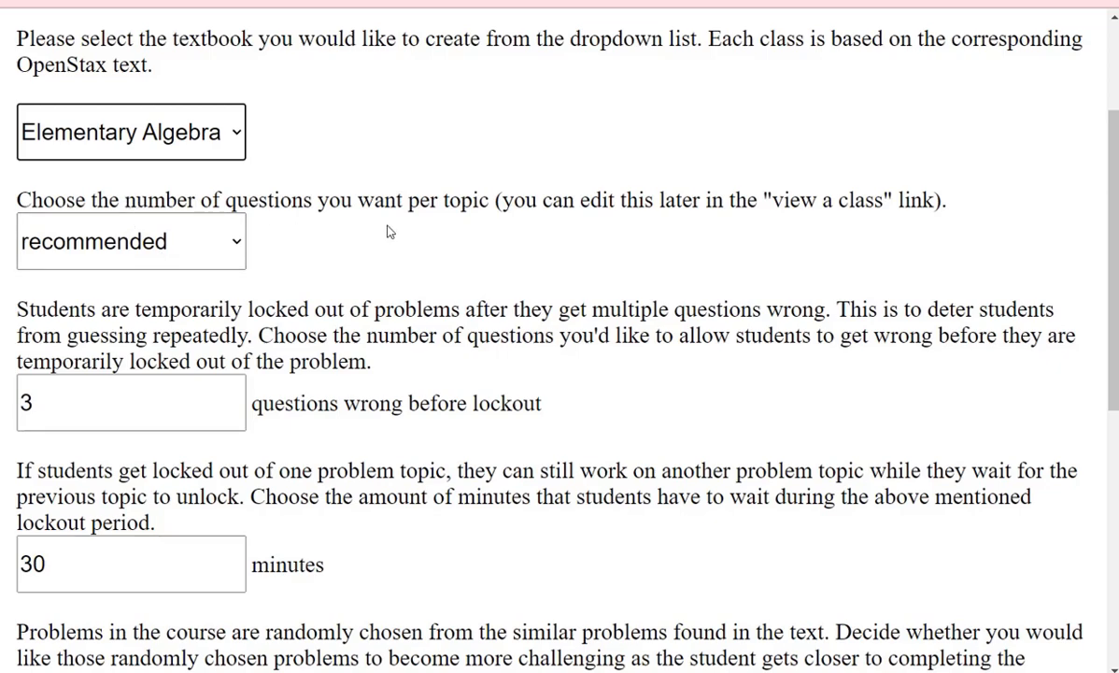
# - Set questions per topic to 2
pyautogui.click(119, 241)
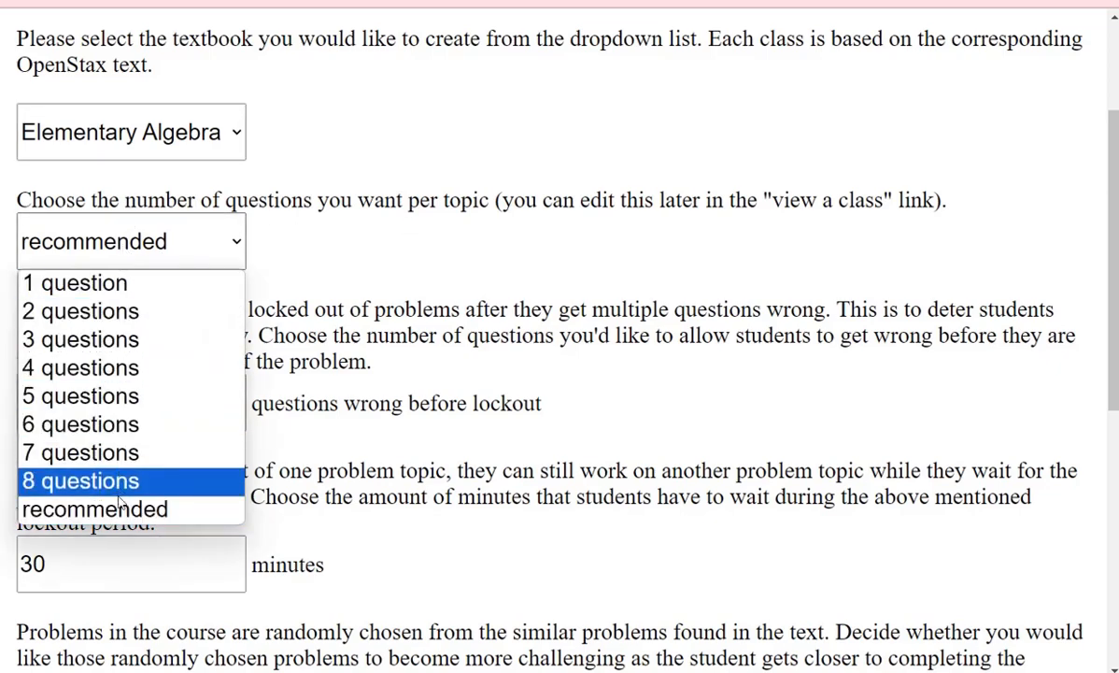
pyautogui.click(353, 342)
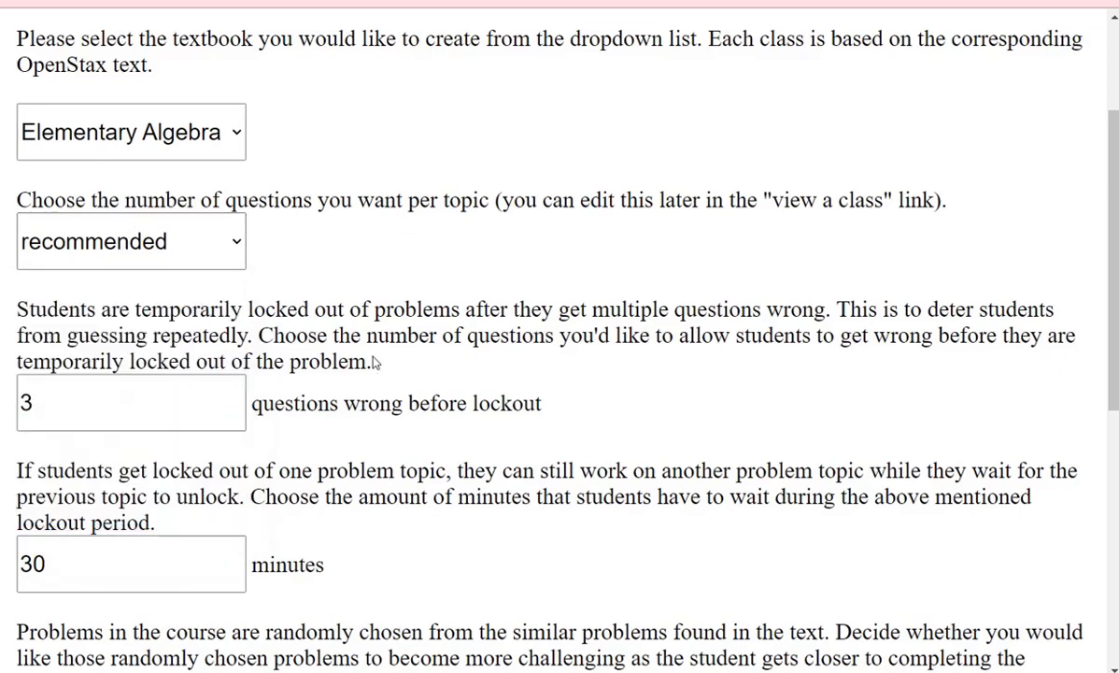
pyautogui.click(207, 247)
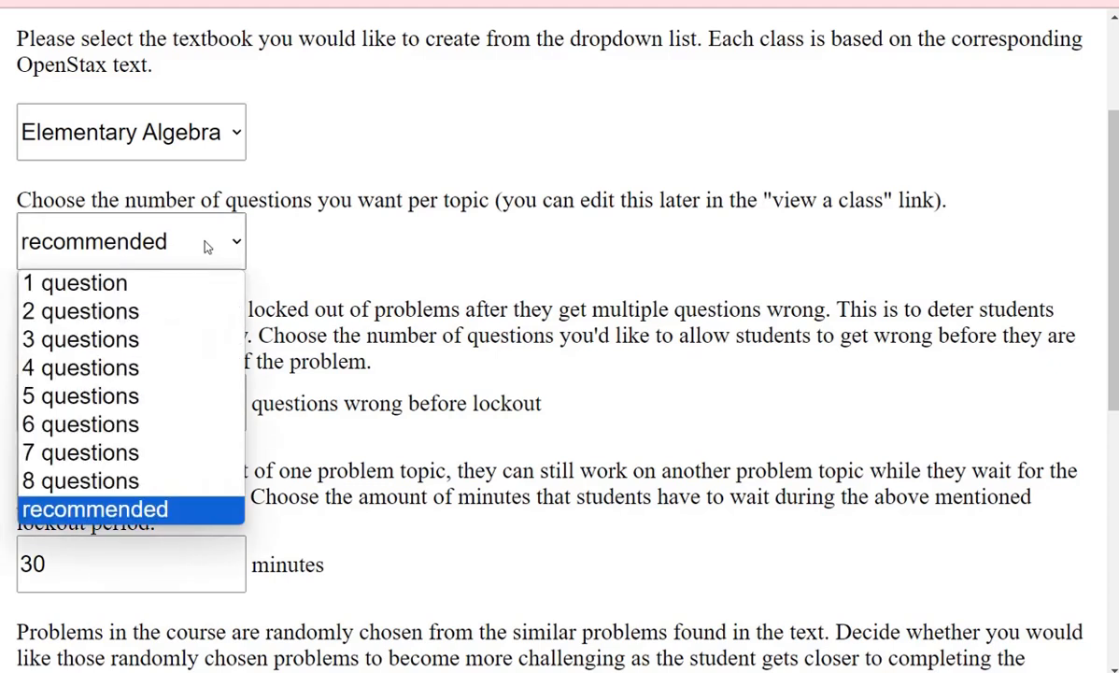
pyautogui.click(154, 317)
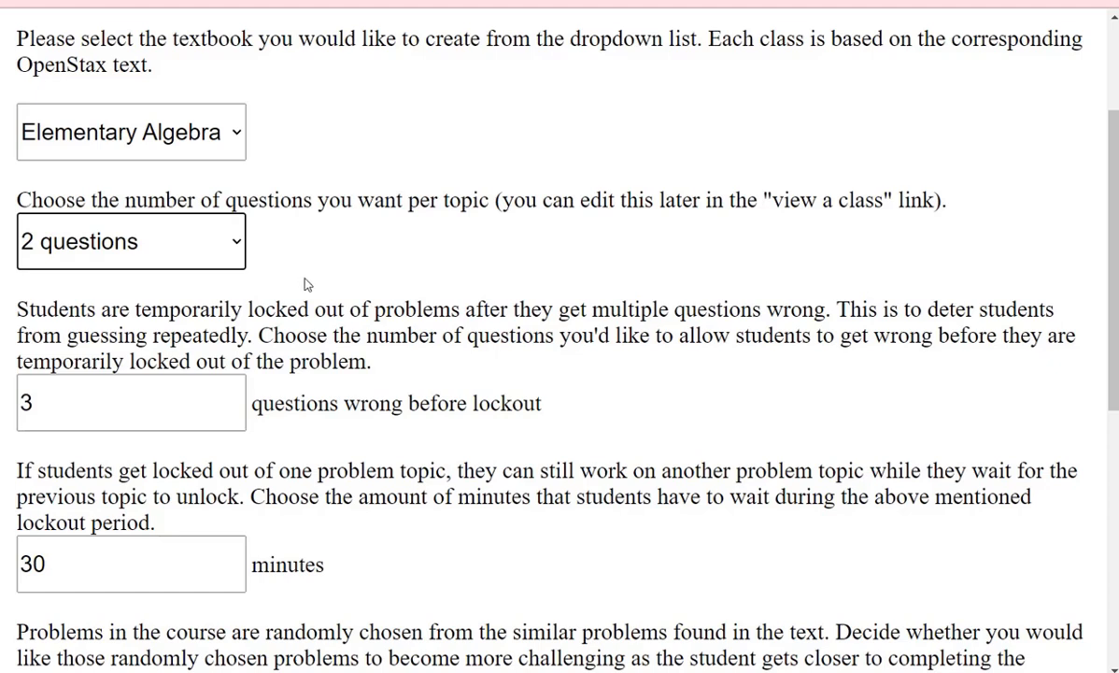
pyautogui.scroll(-1, 306, 284)
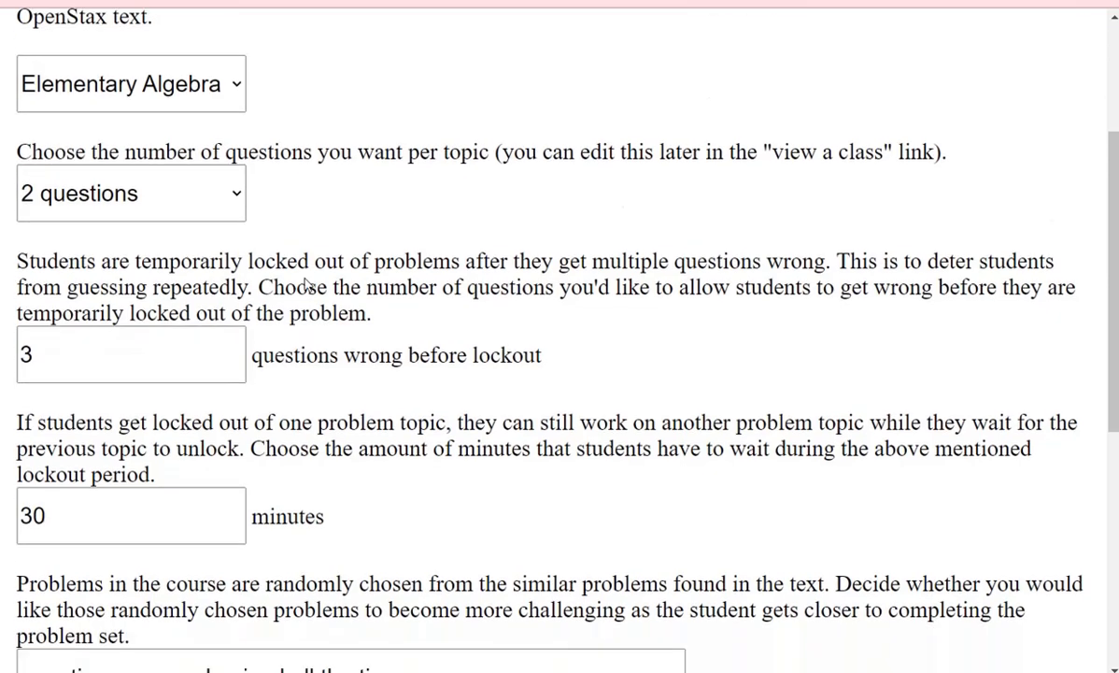
# - Change the lockout limit from 3 to 5 wrong answers and the wait from 30 to 60 minutes
pyautogui.click(176, 323)
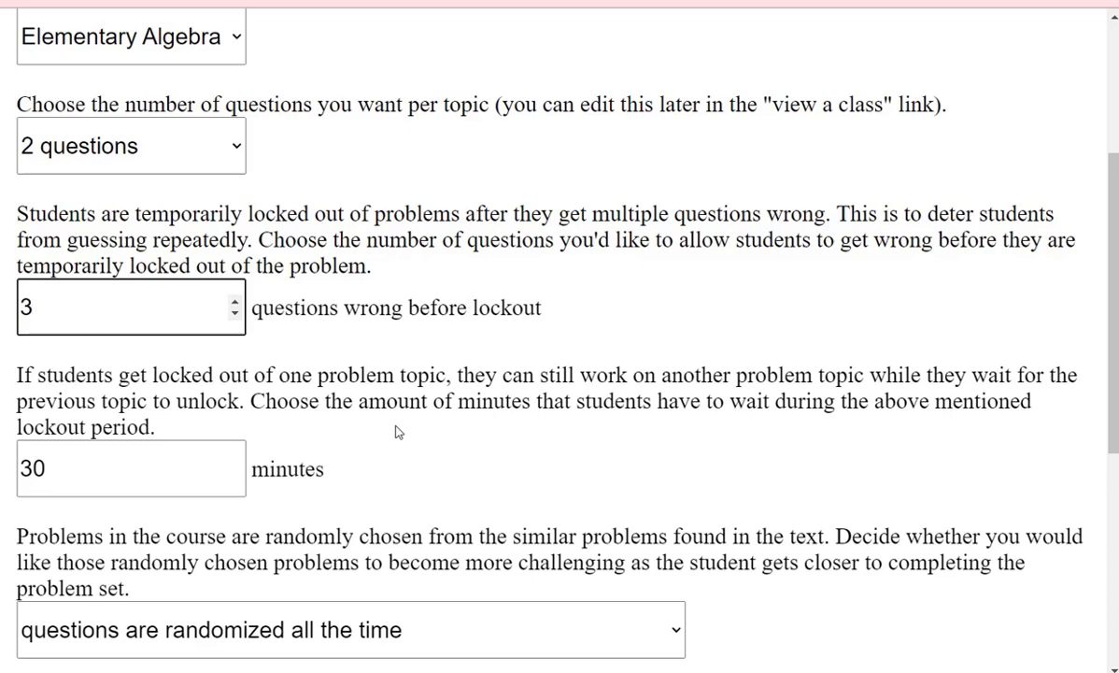
pyautogui.click(129, 477)
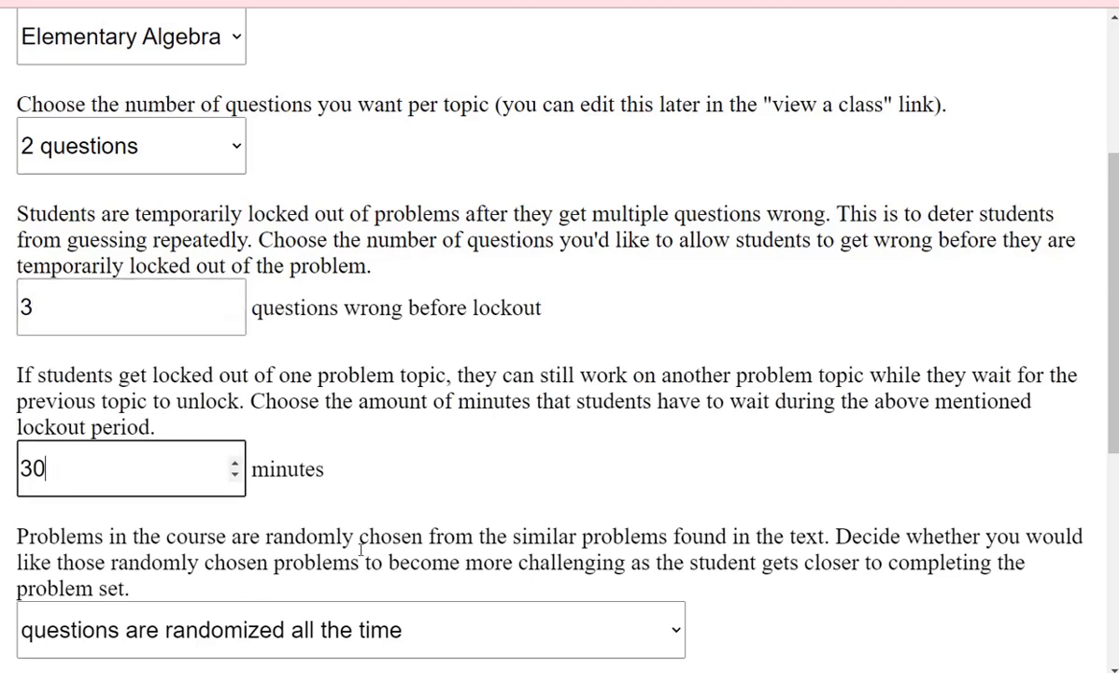
pyautogui.click(86, 294)
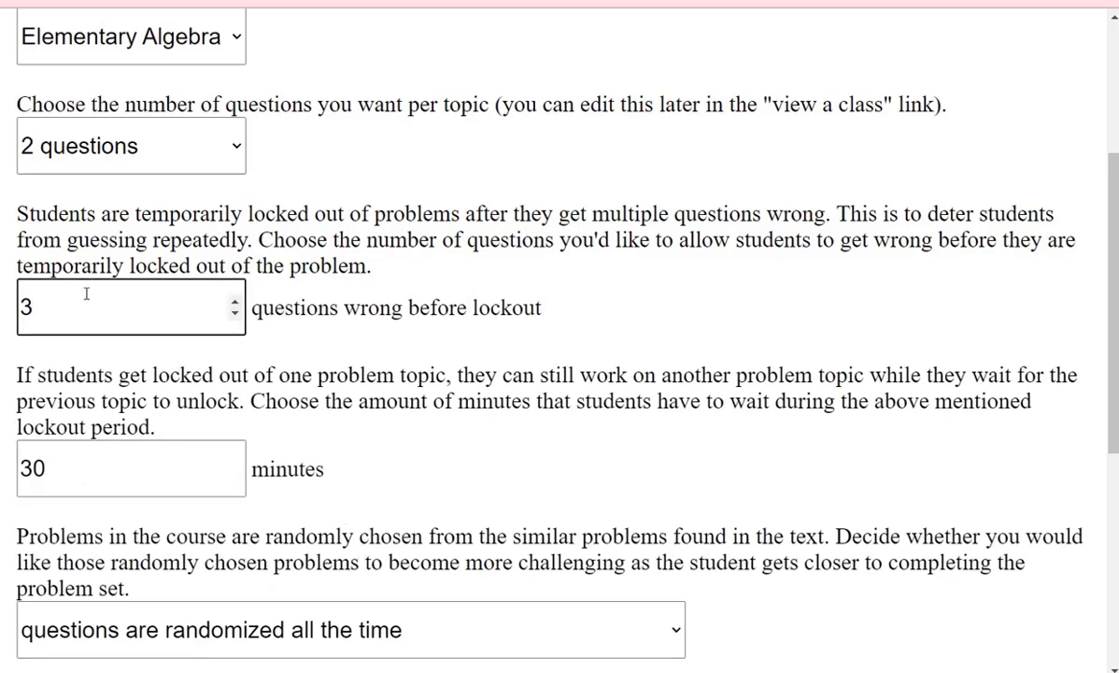
pyautogui.press('BackSpace')
pyautogui.write('5')
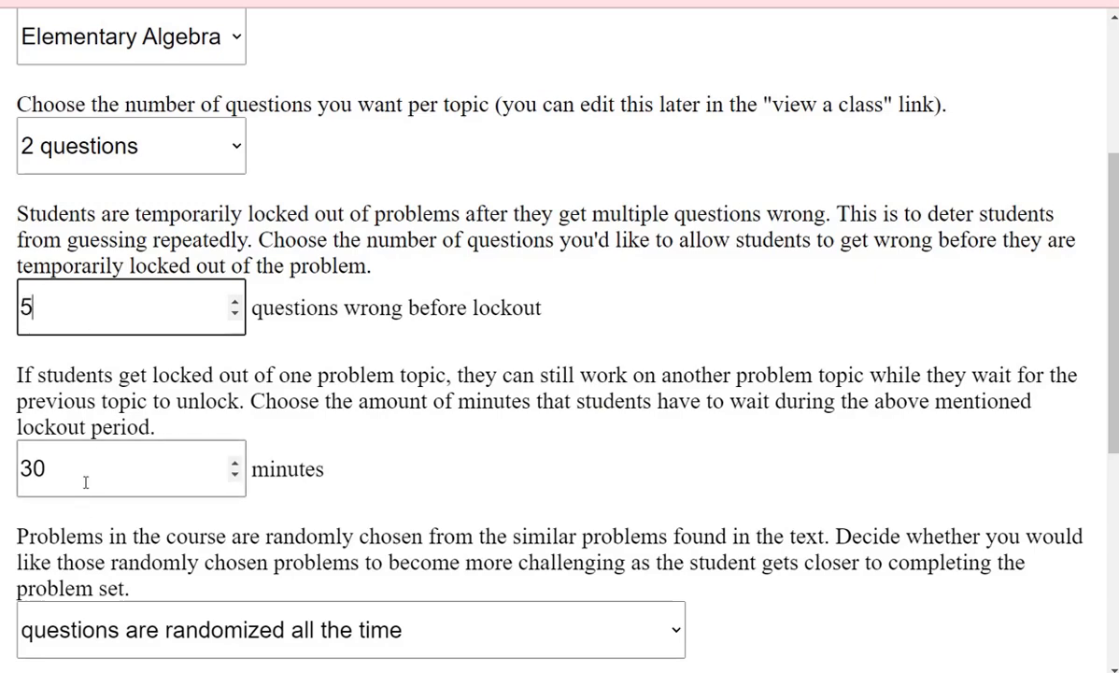
pyautogui.press('Tab')
pyautogui.write('60')
pyautogui.click(493, 455)
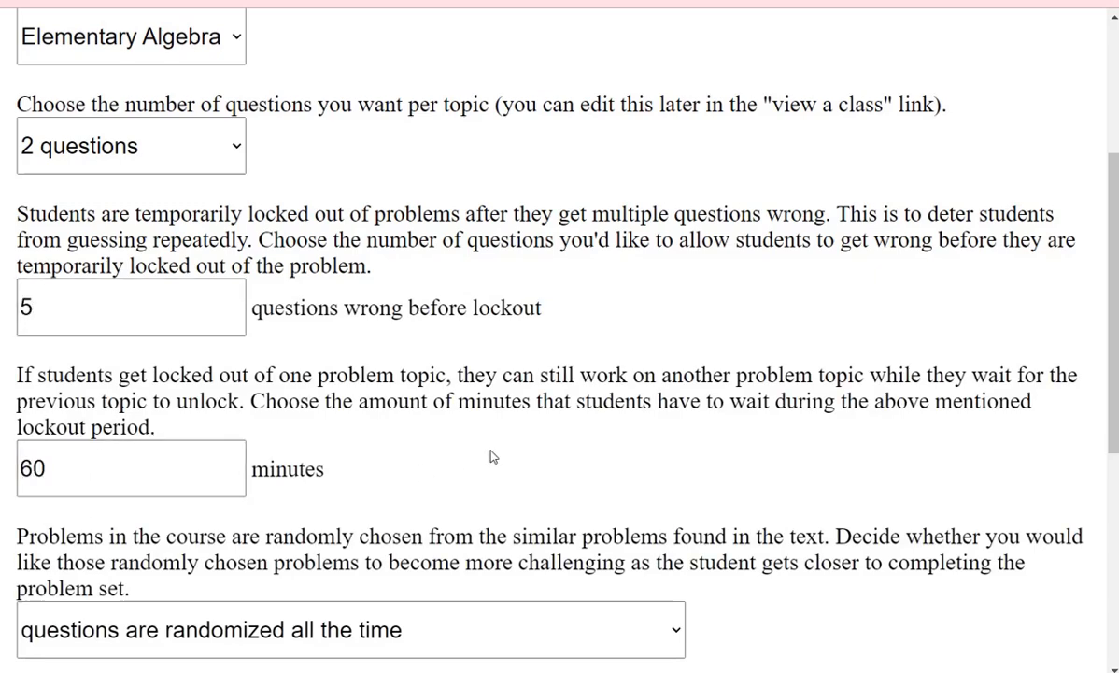
pyautogui.scroll(-1, 479, 449)
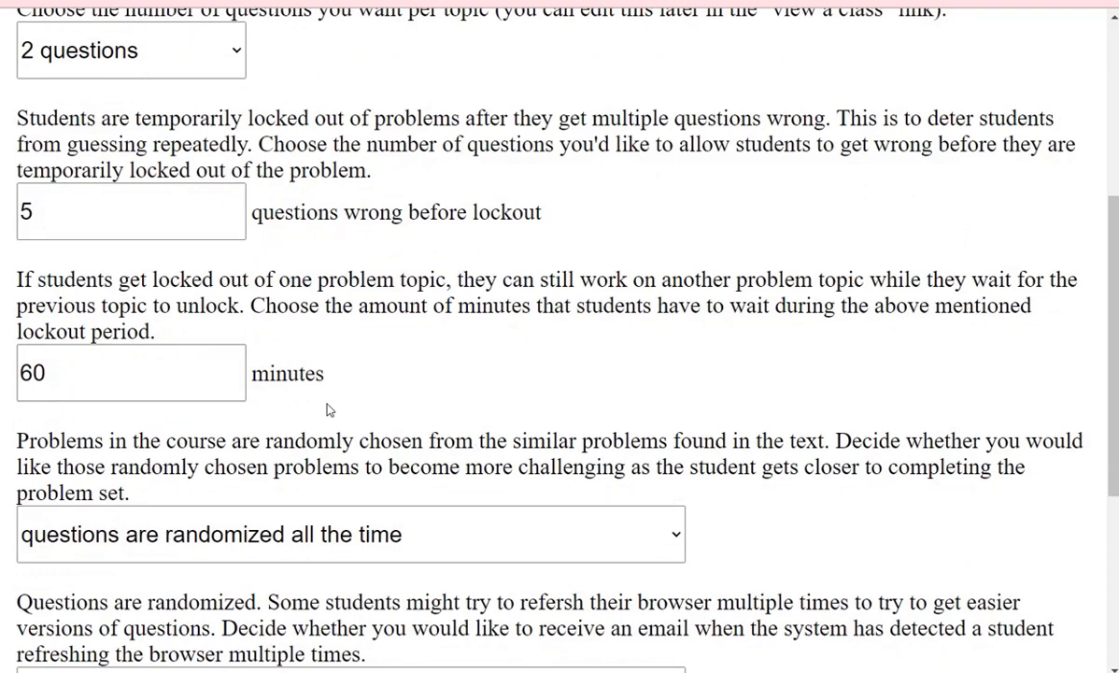
pyautogui.click(130, 375)
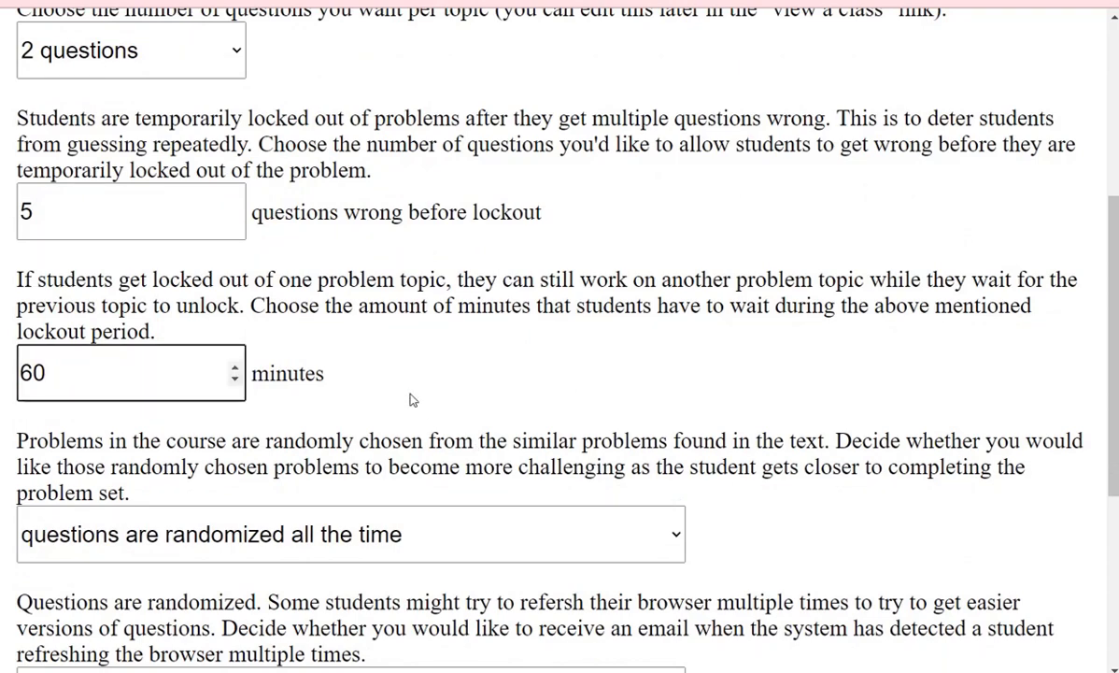
pyautogui.scroll(-1, 409, 400)
# - Set problem randomization so questions get harder as students get more right
pyautogui.click(399, 430)
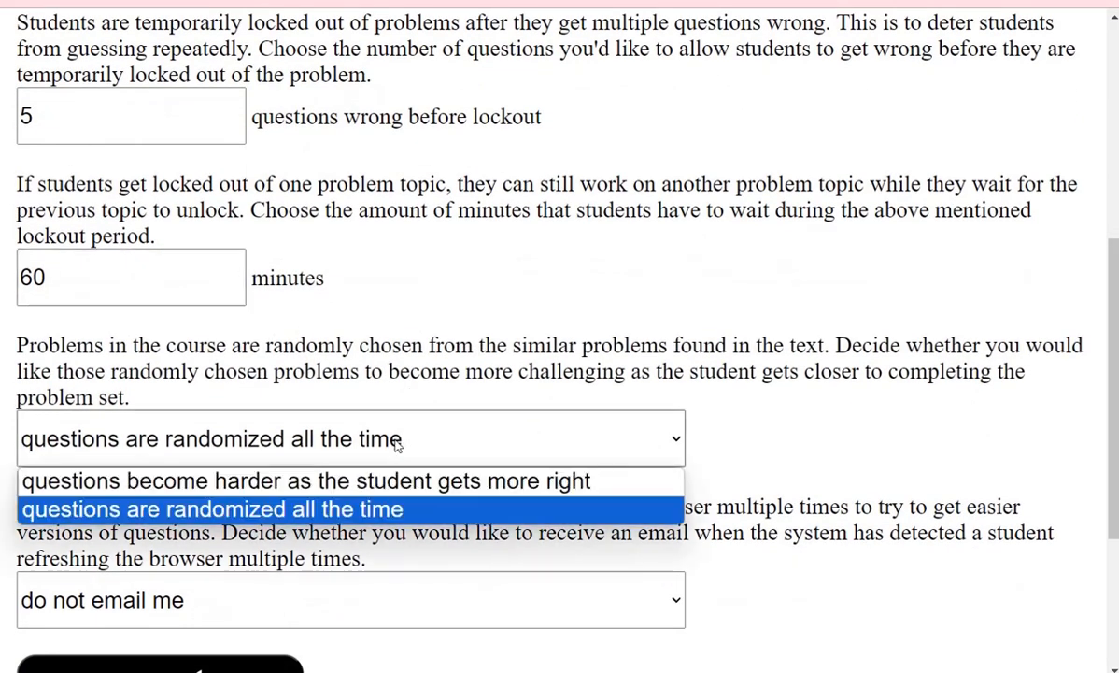
pyautogui.click(397, 445)
pyautogui.click(397, 445)
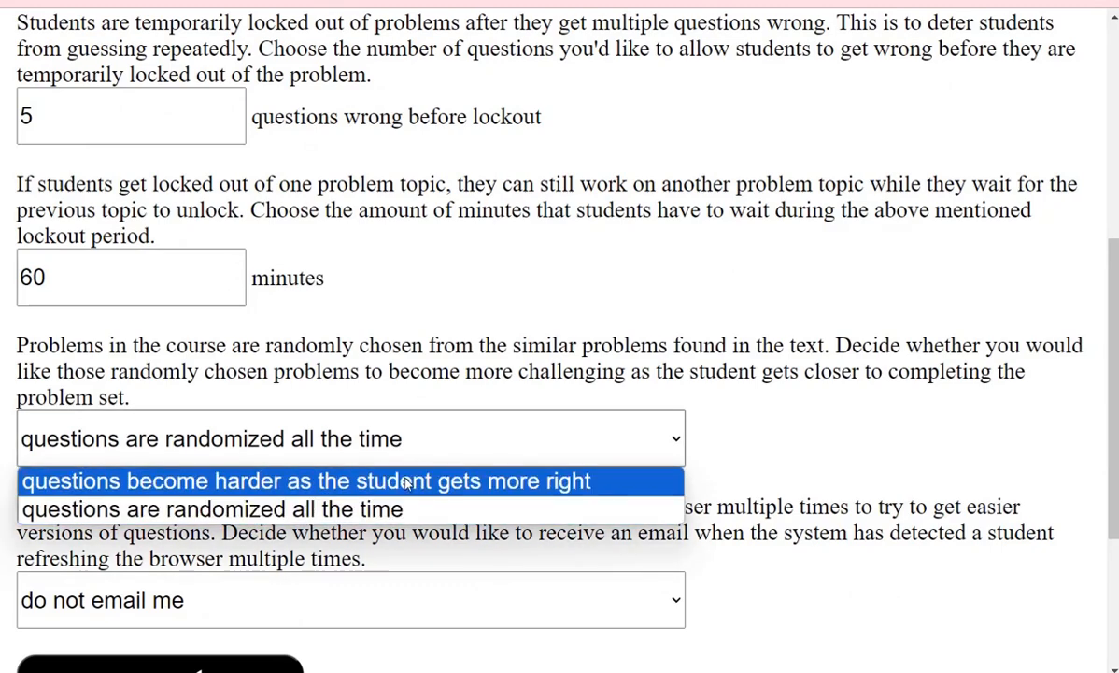
pyautogui.click(407, 479)
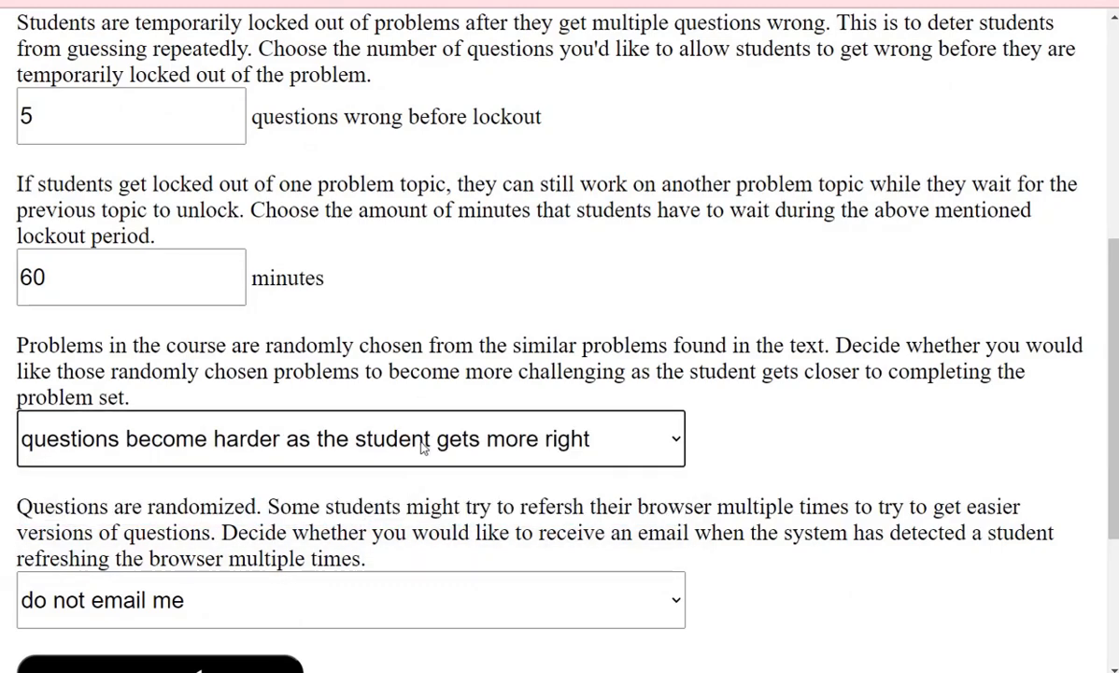
pyautogui.scroll(3, 422, 448)
# - Change questions per topic from 2 to 3
pyautogui.click(226, 255)
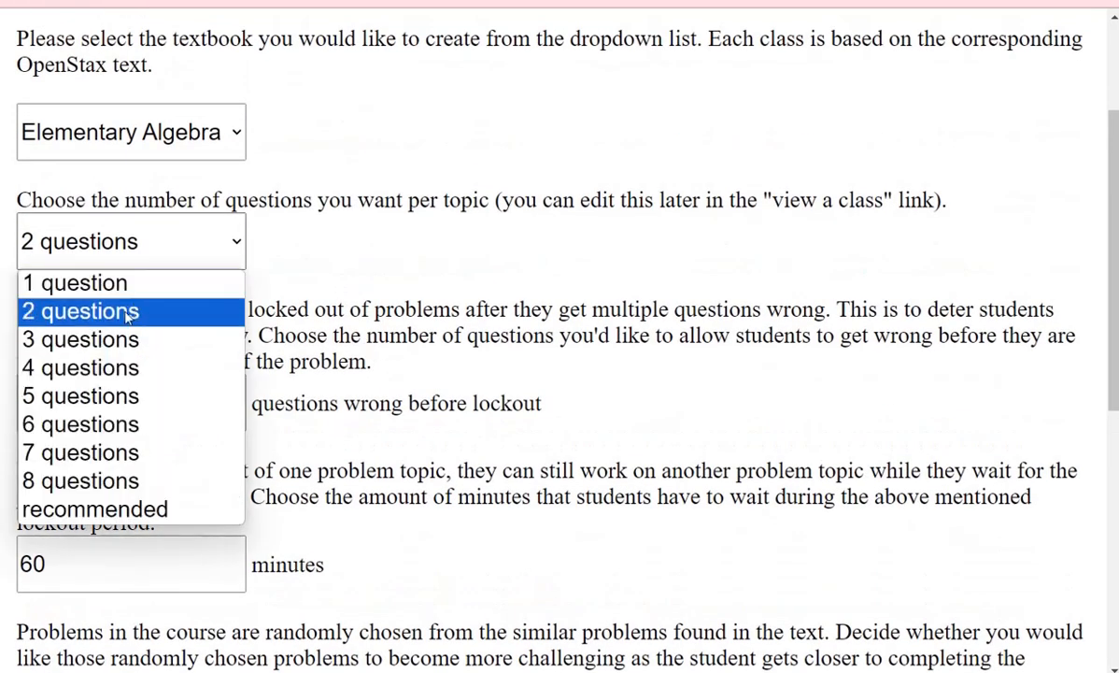
pyautogui.click(115, 338)
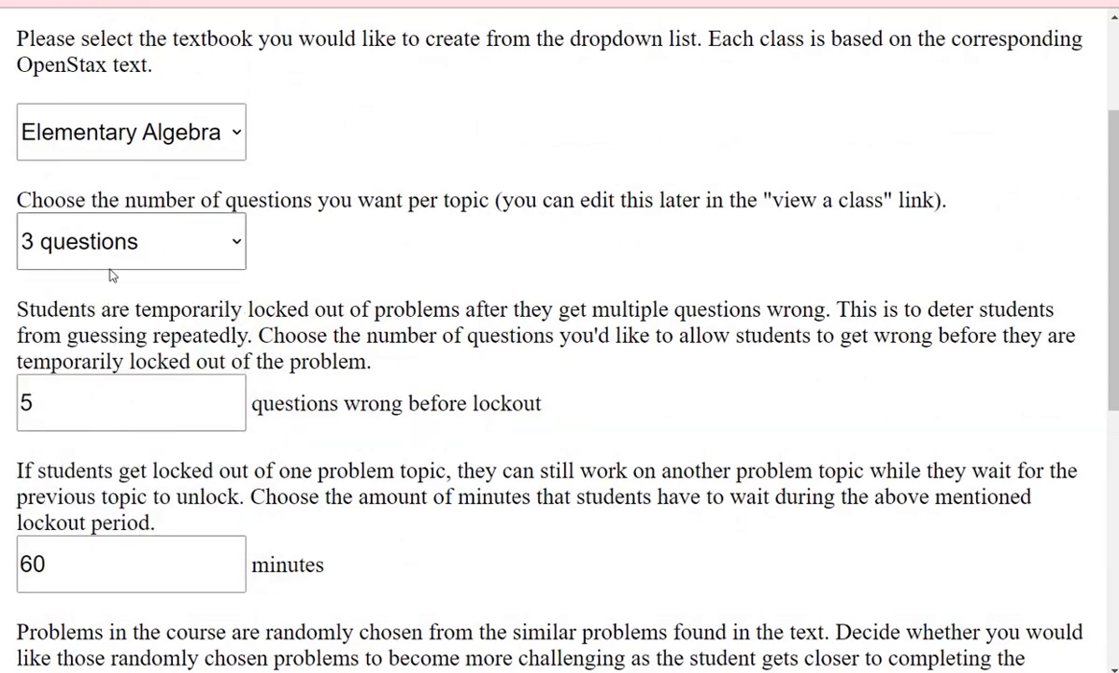
pyautogui.scroll(-3, 164, 400)
pyautogui.scroll(1, 175, 442)
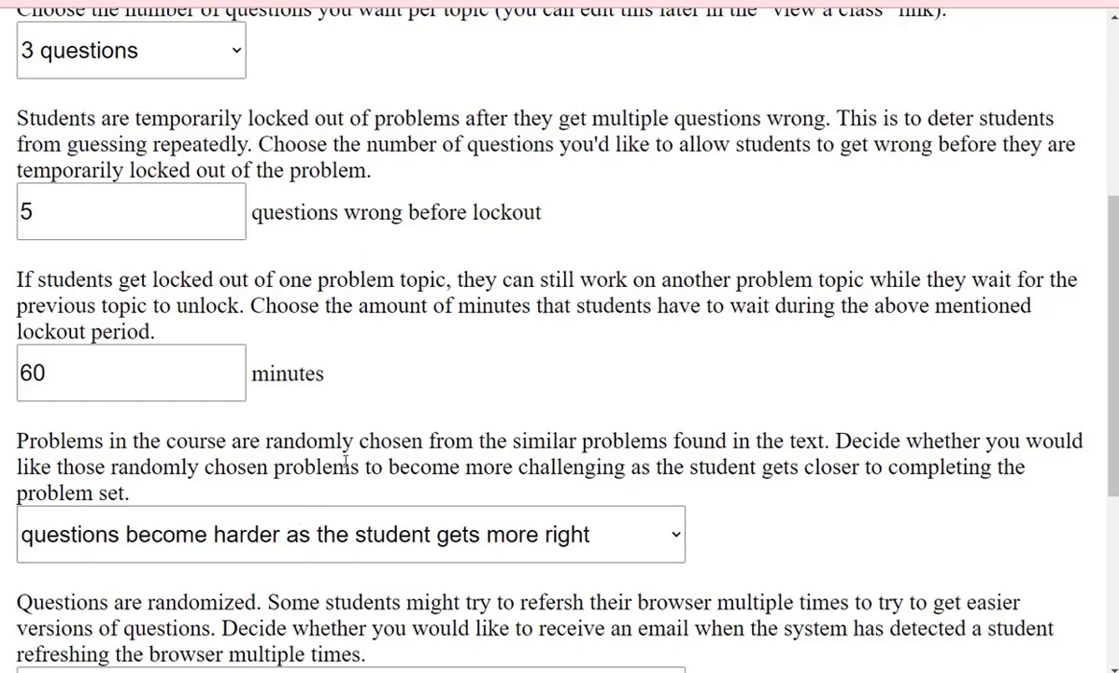
pyautogui.scroll(-1, 327, 528)
pyautogui.scroll(-1, 342, 466)
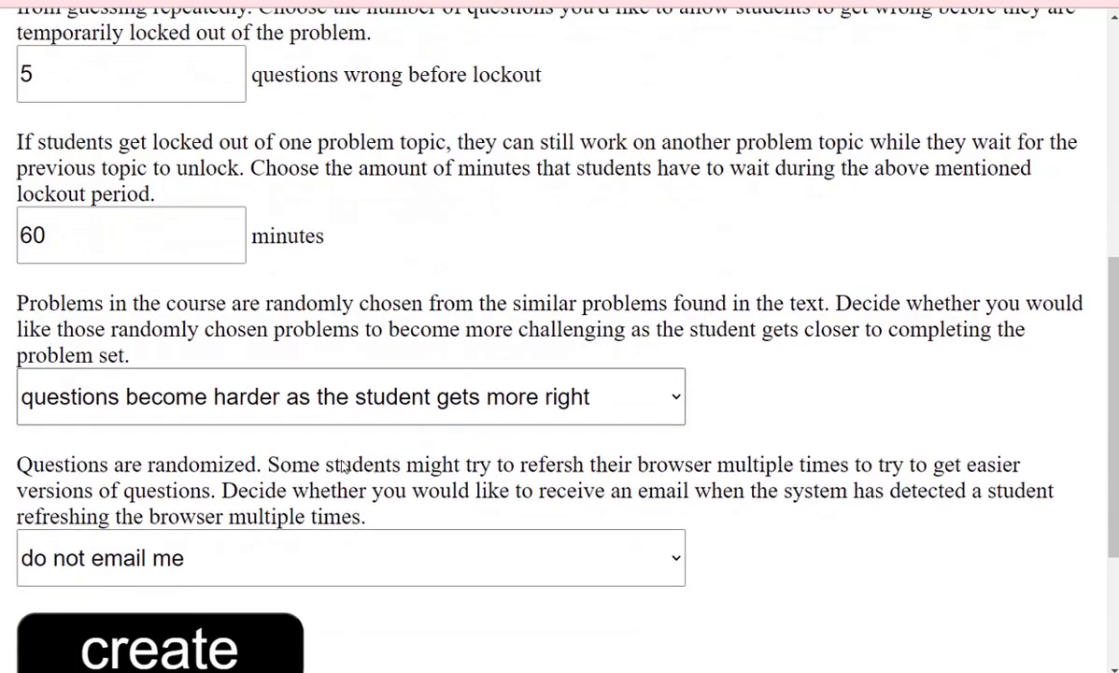
# - Choose email alerts for repeated browser refreshing and create the class, which becomes class number 12
pyautogui.click(178, 519)
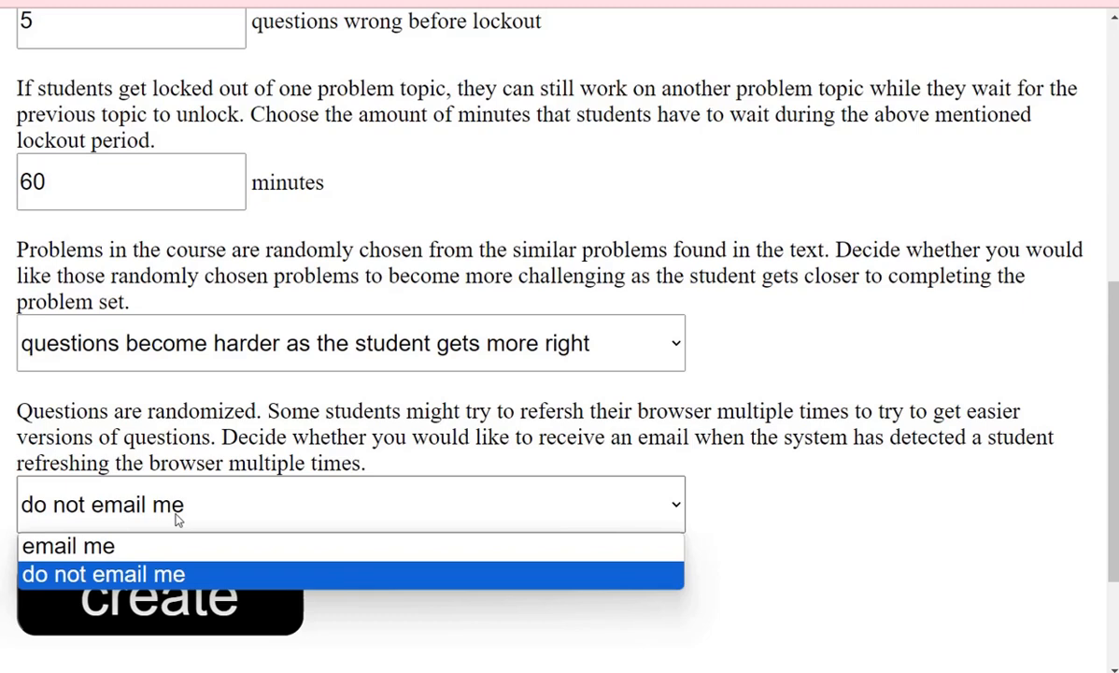
pyautogui.click(165, 546)
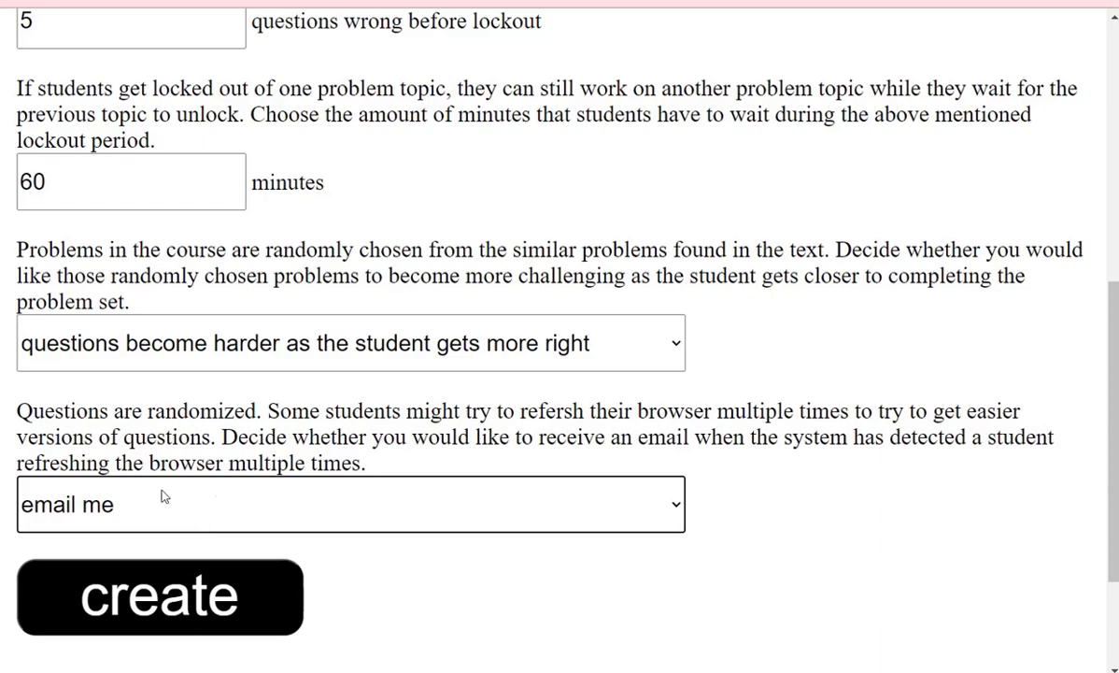
pyautogui.scroll(6, 365, 313)
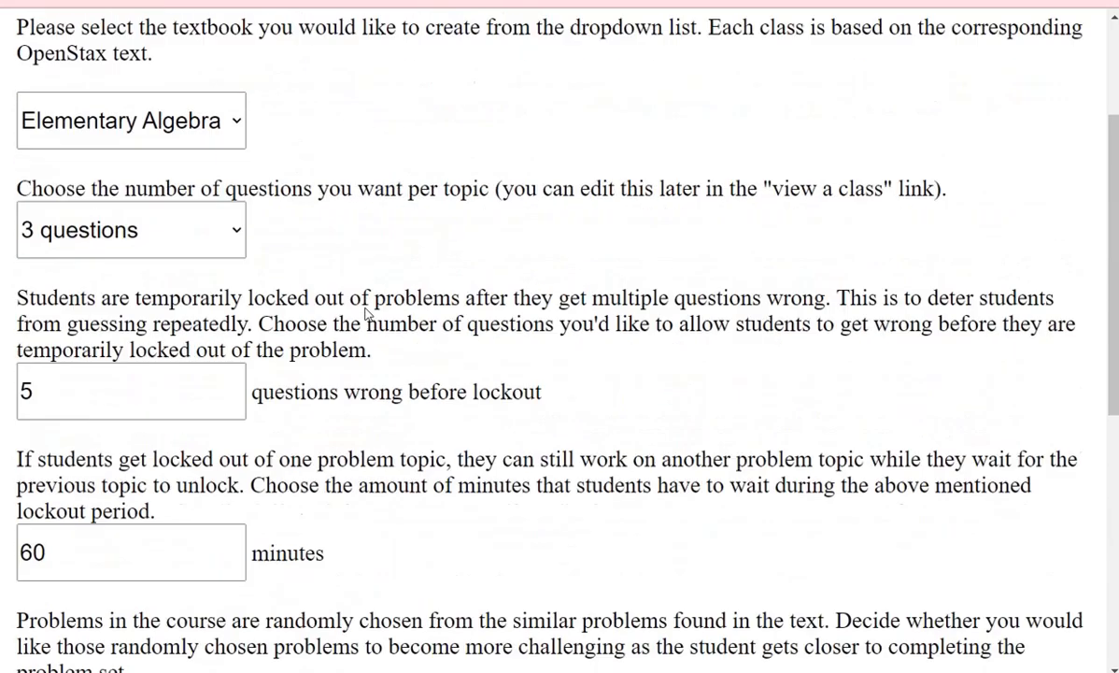
pyautogui.scroll(-6, 364, 315)
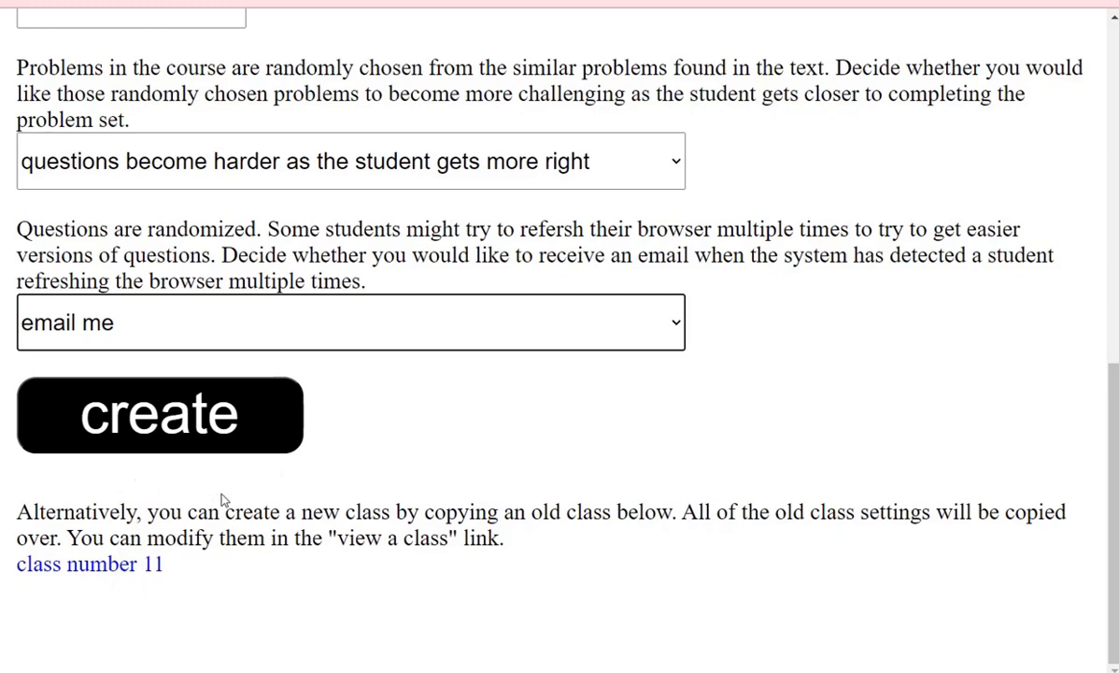
pyautogui.click(225, 424)
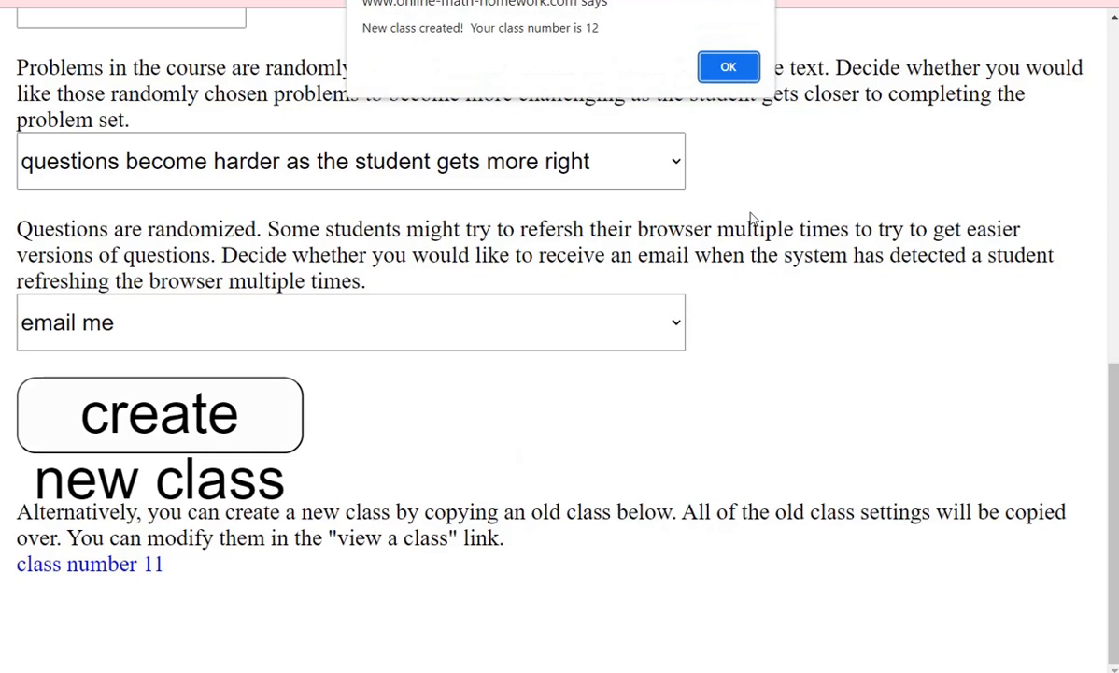
# - Select class number 12 in the creation notice and dismiss it
pyautogui.doubleClick(591, 28)
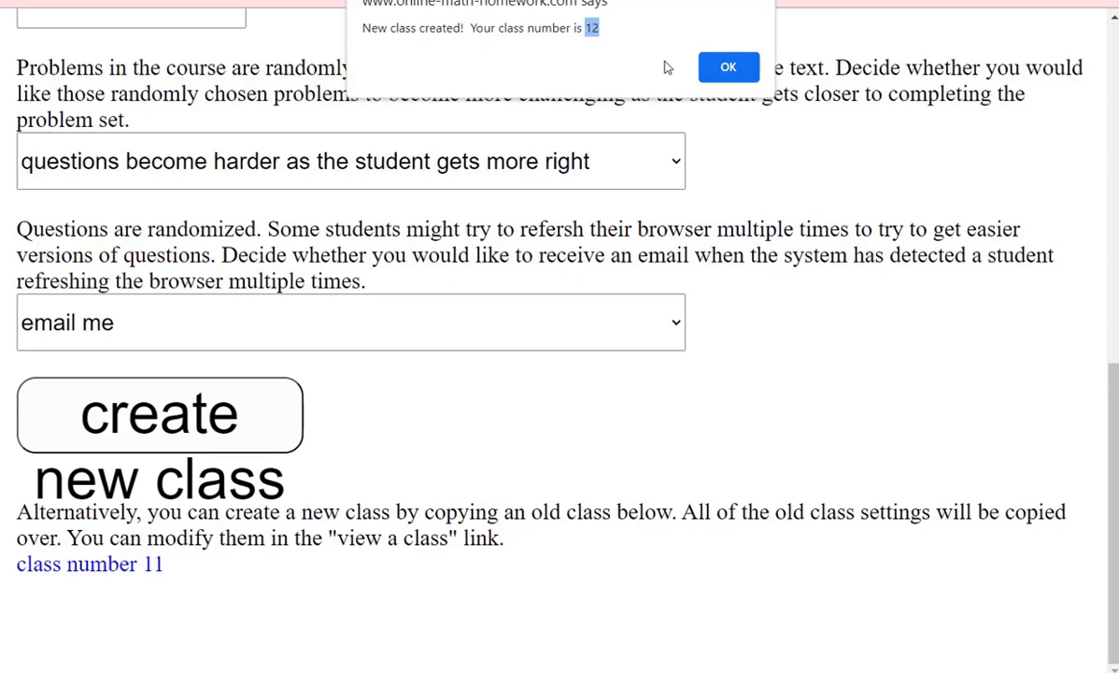
pyautogui.click(724, 71)
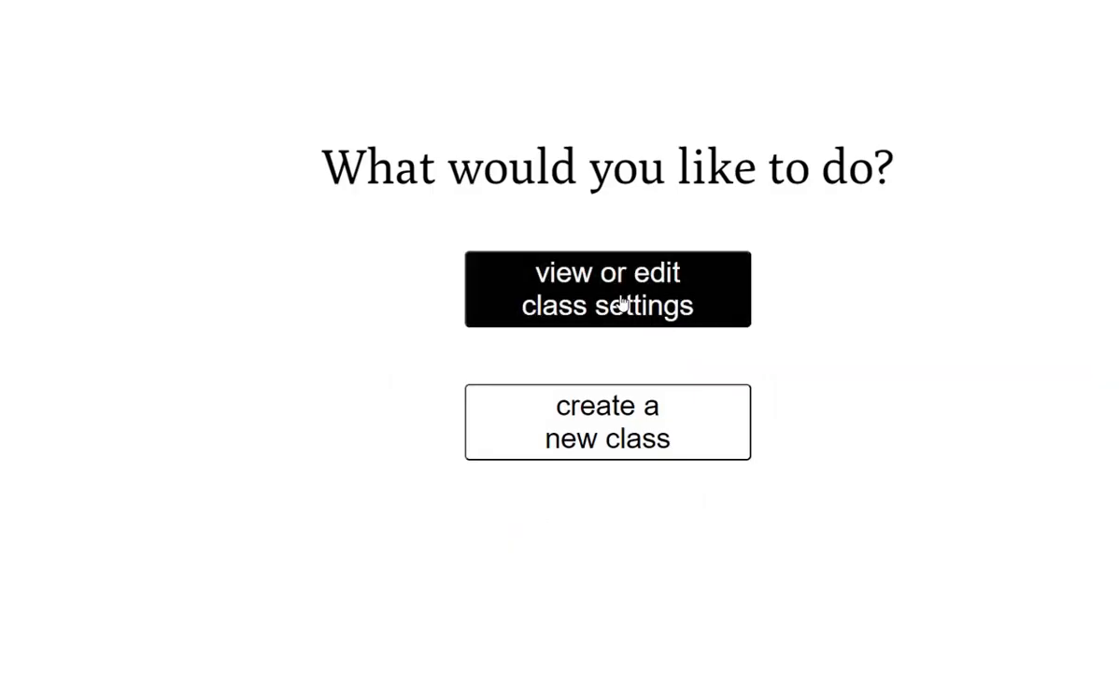
# - Open the class settings and load Class number 11
pyautogui.click(534, 313)
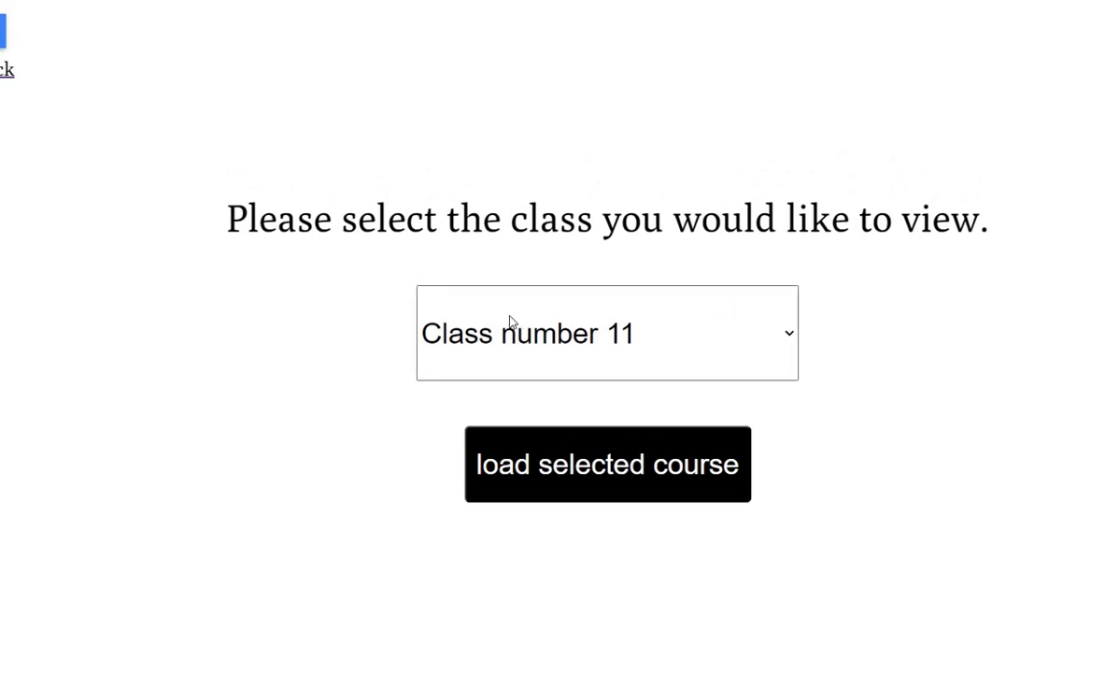
pyautogui.click(515, 324)
pyautogui.click(516, 323)
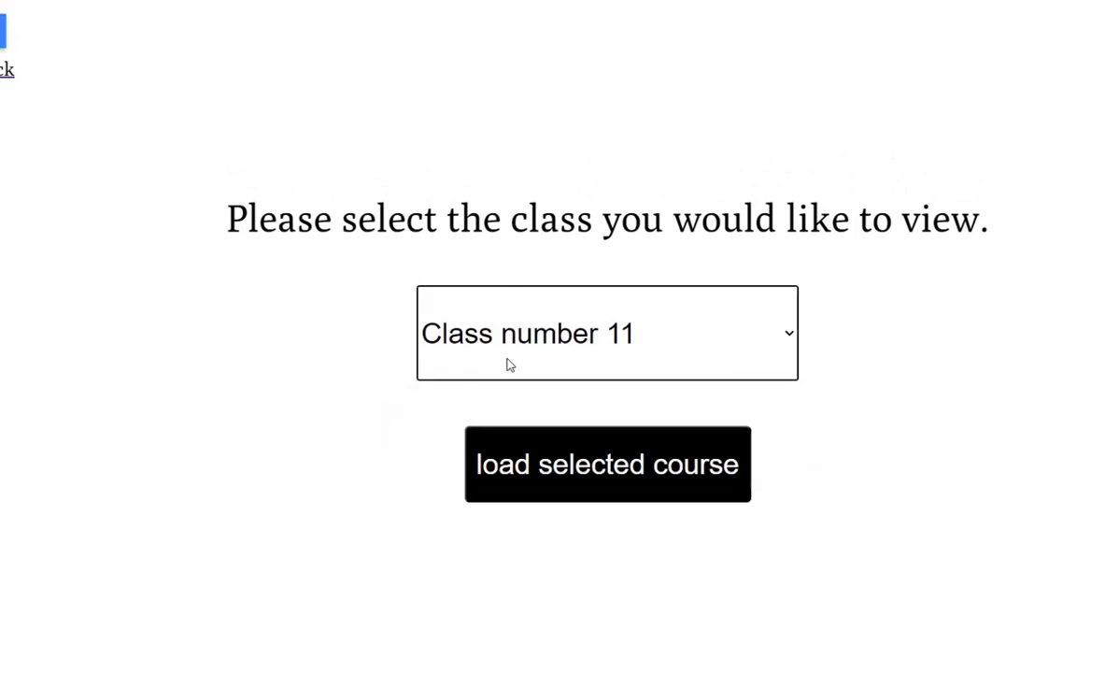
pyautogui.click(579, 464)
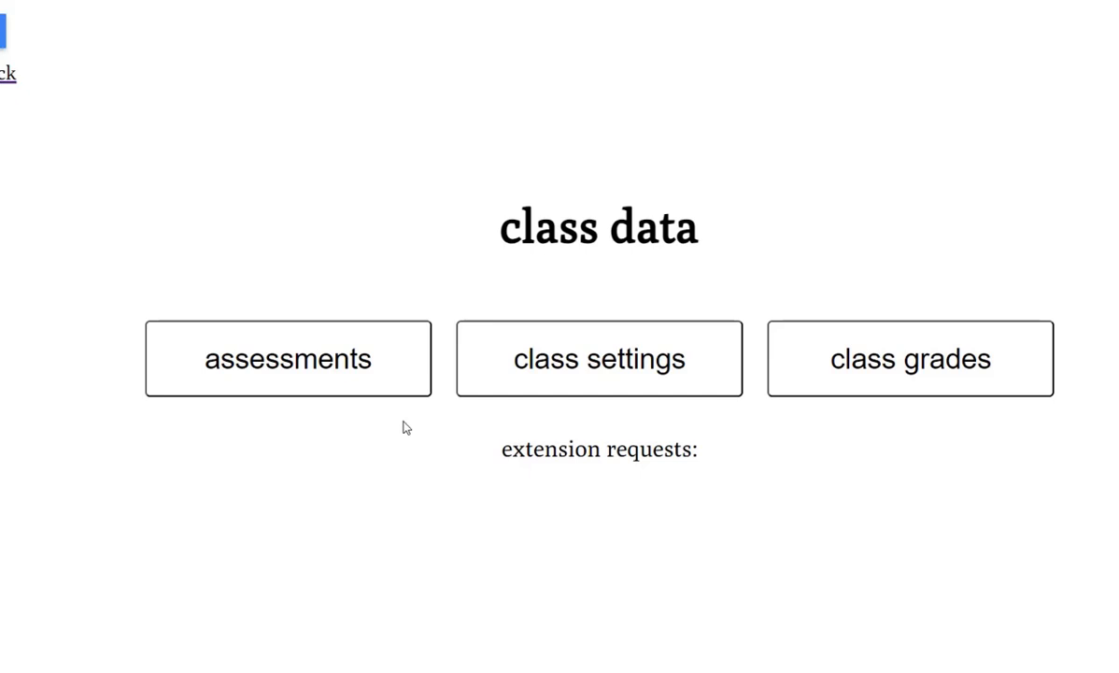
# - Add the premade Chapter 1 Assessment to the class's assessments
pyautogui.click(352, 383)
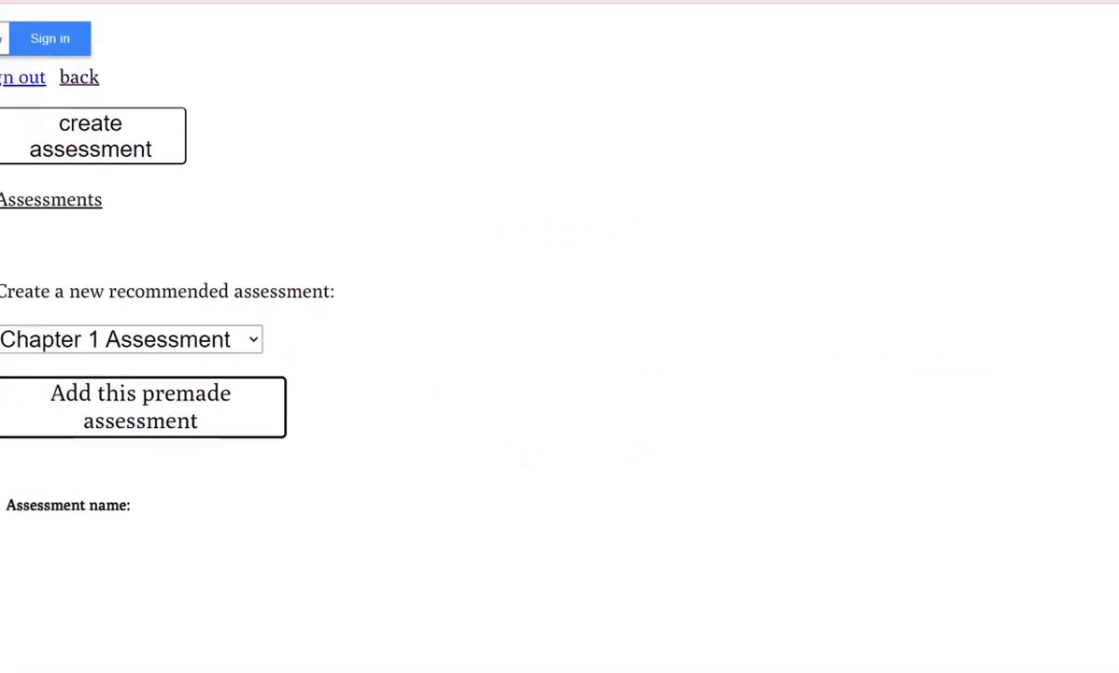
pyautogui.click(261, 334)
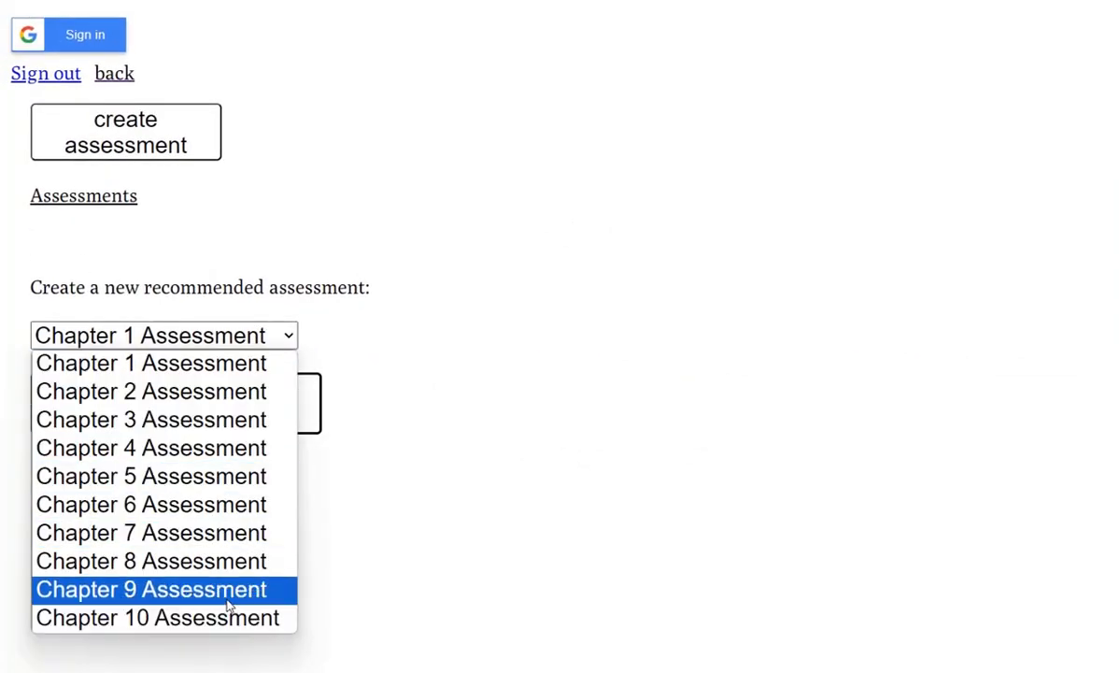
pyautogui.click(187, 370)
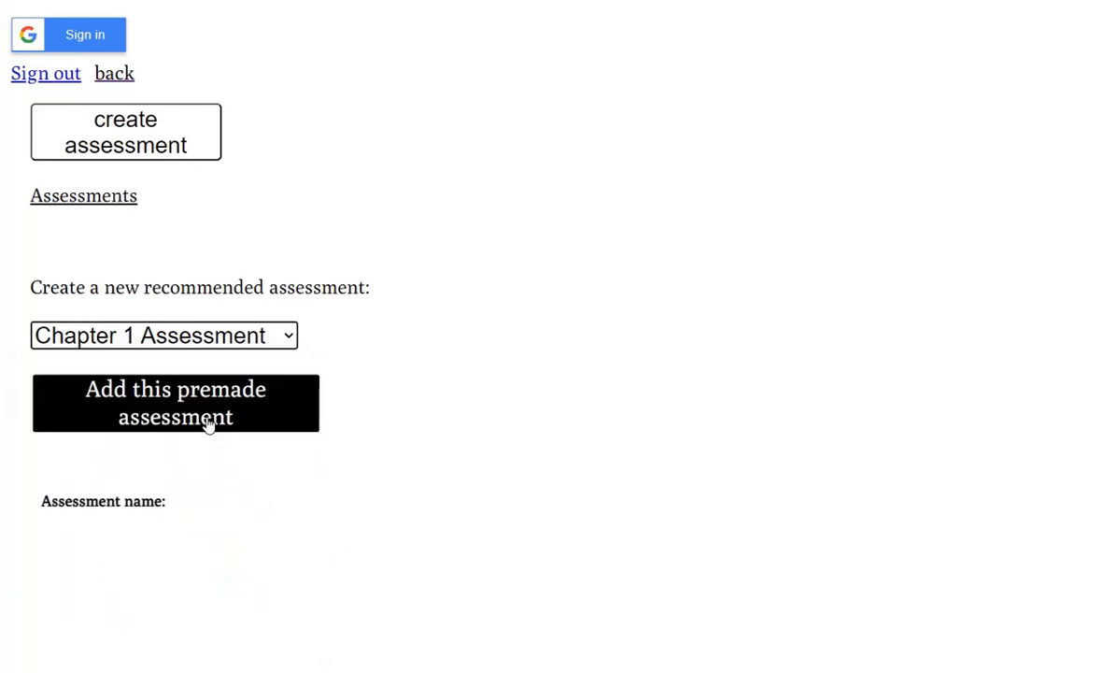
pyautogui.click(215, 420)
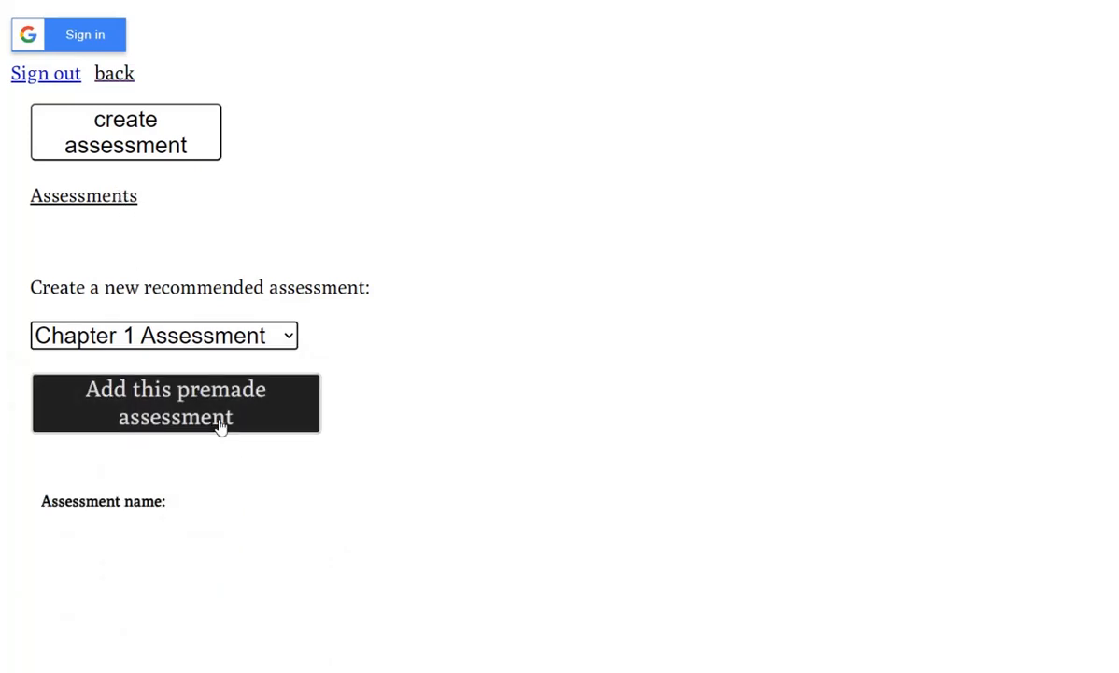
pyautogui.click(895, 61)
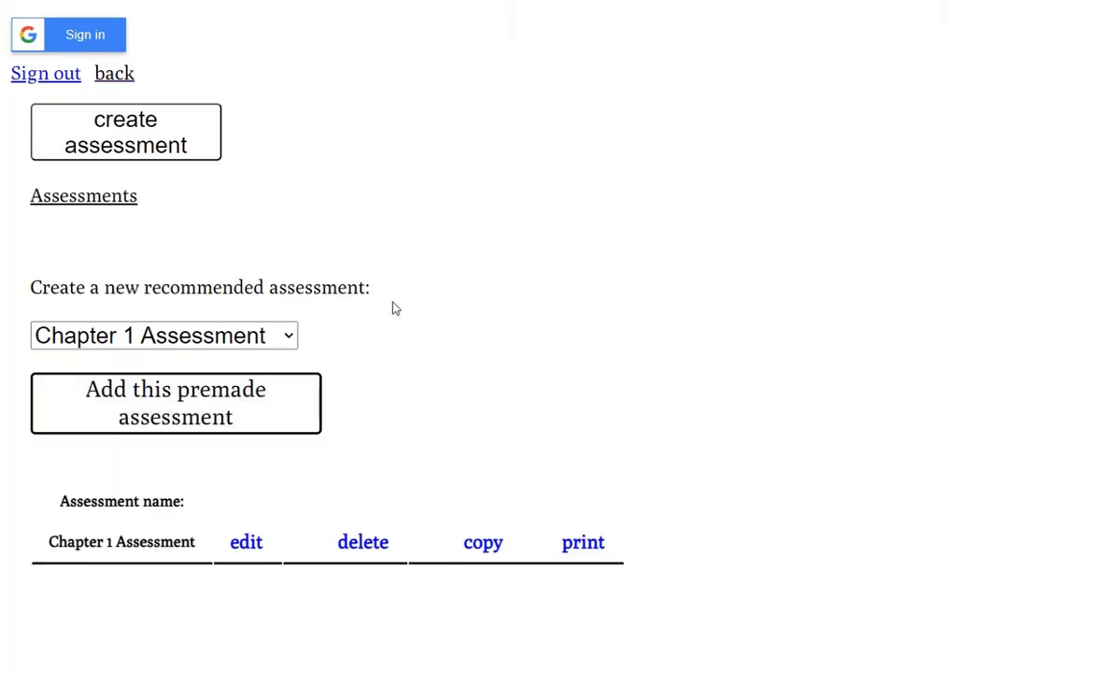
pyautogui.click(250, 546)
pyautogui.scroll(-15, 286, 408)
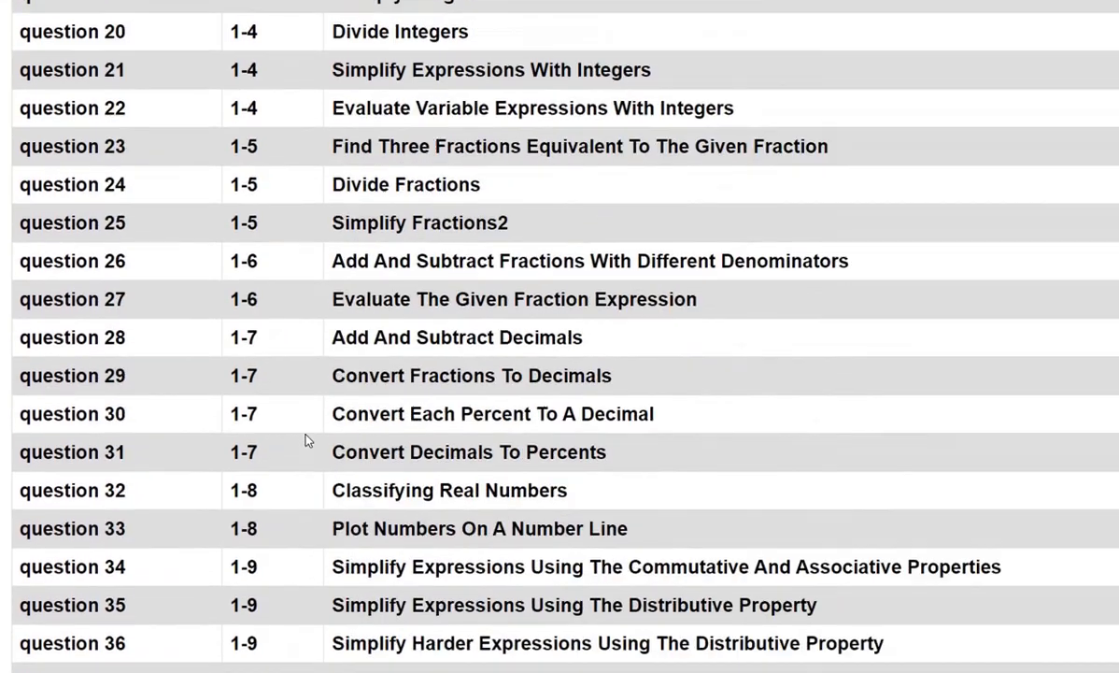
pyautogui.scroll(-5, 308, 440)
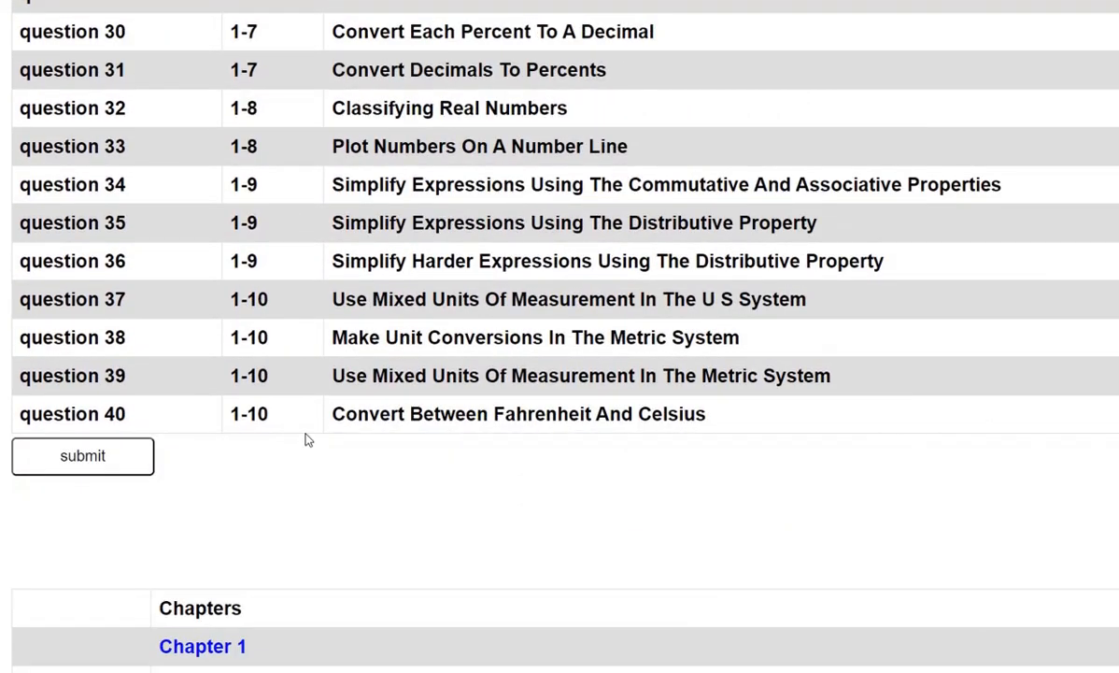
pyautogui.scroll(12, 308, 439)
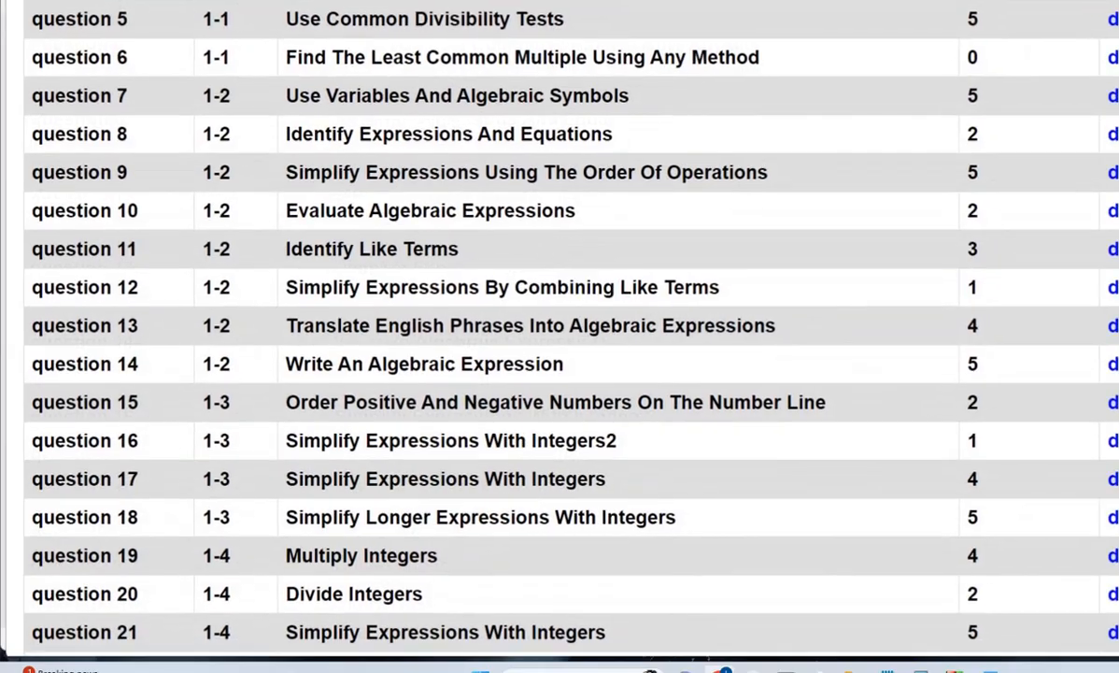
pyautogui.scroll(6, 560, 327)
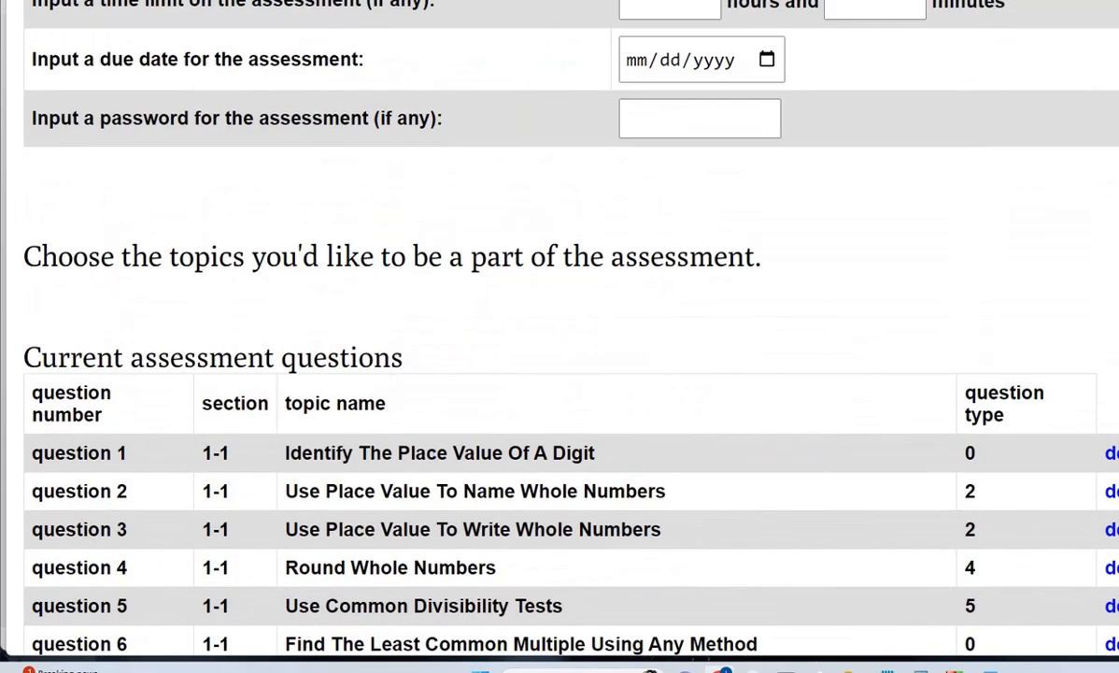
pyautogui.scroll(-4, 876, 119)
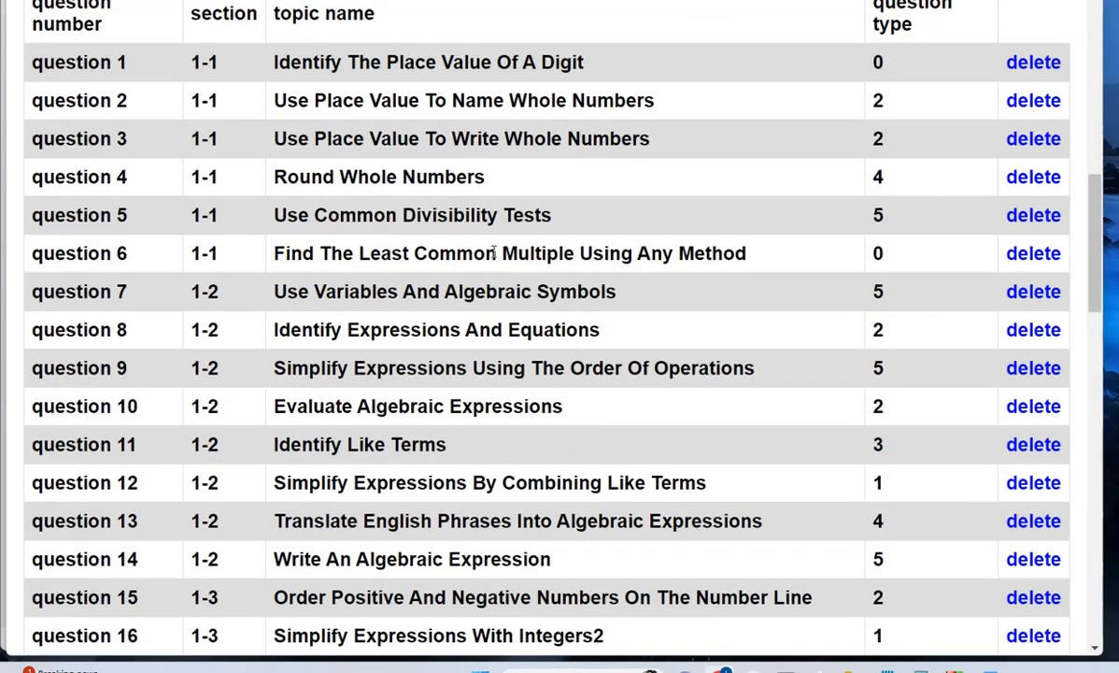
pyautogui.scroll(-5, 467, 220)
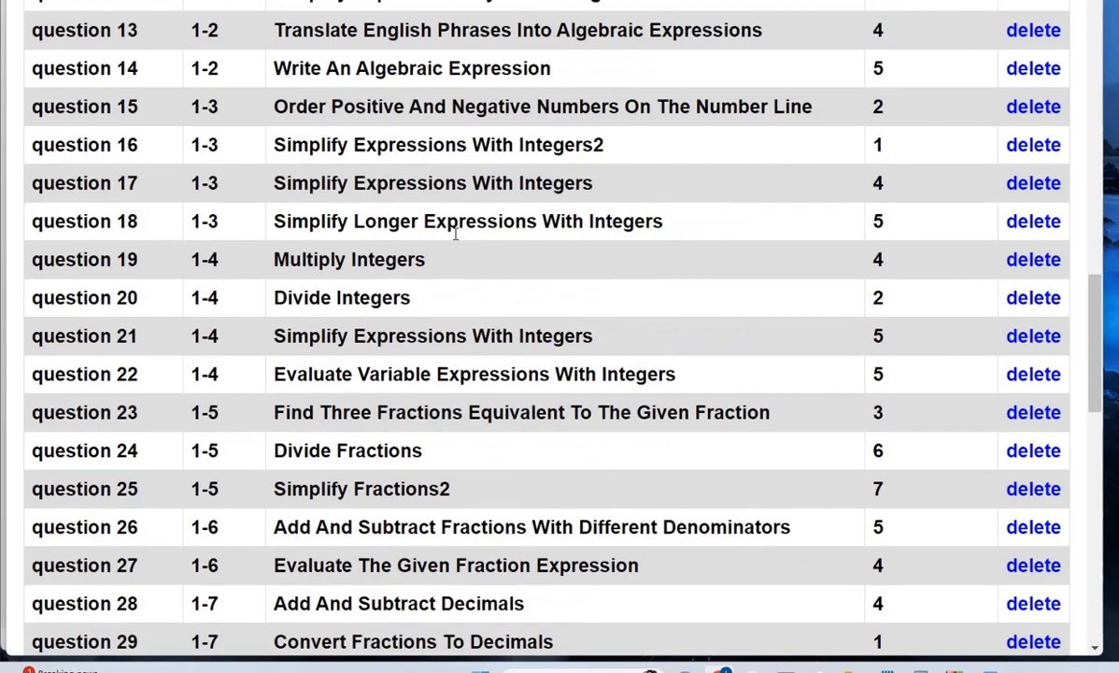
pyautogui.scroll(3, 308, 170)
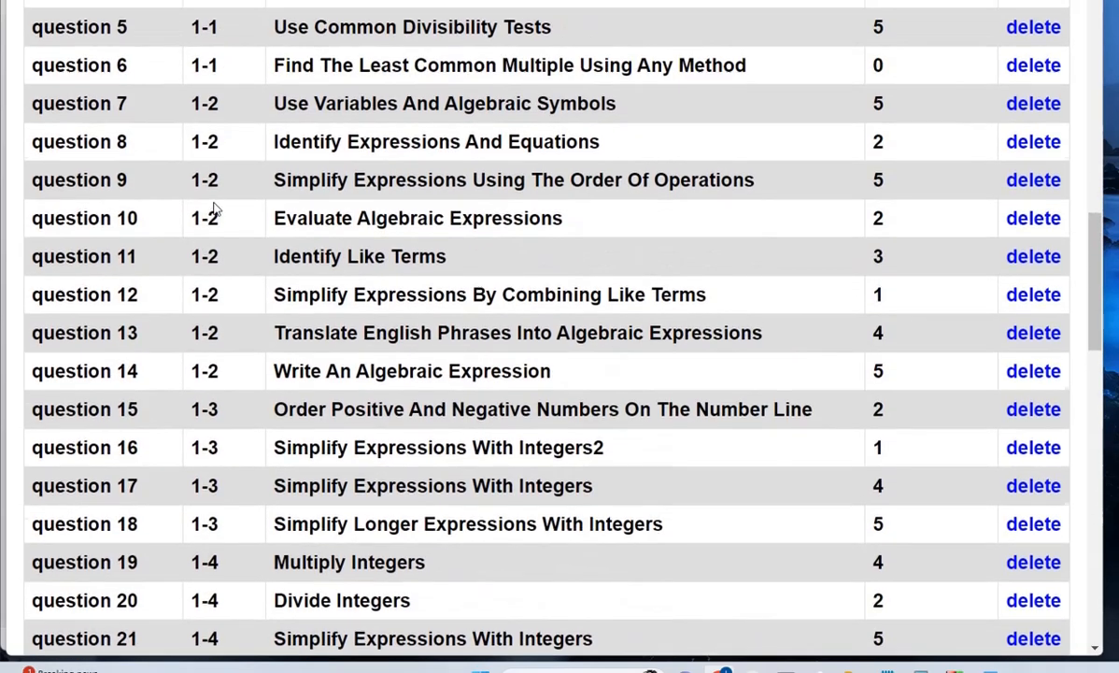
pyautogui.scroll(1, 196, 187)
pyautogui.moveTo(195, 119); pyautogui.dragTo(234, 139)
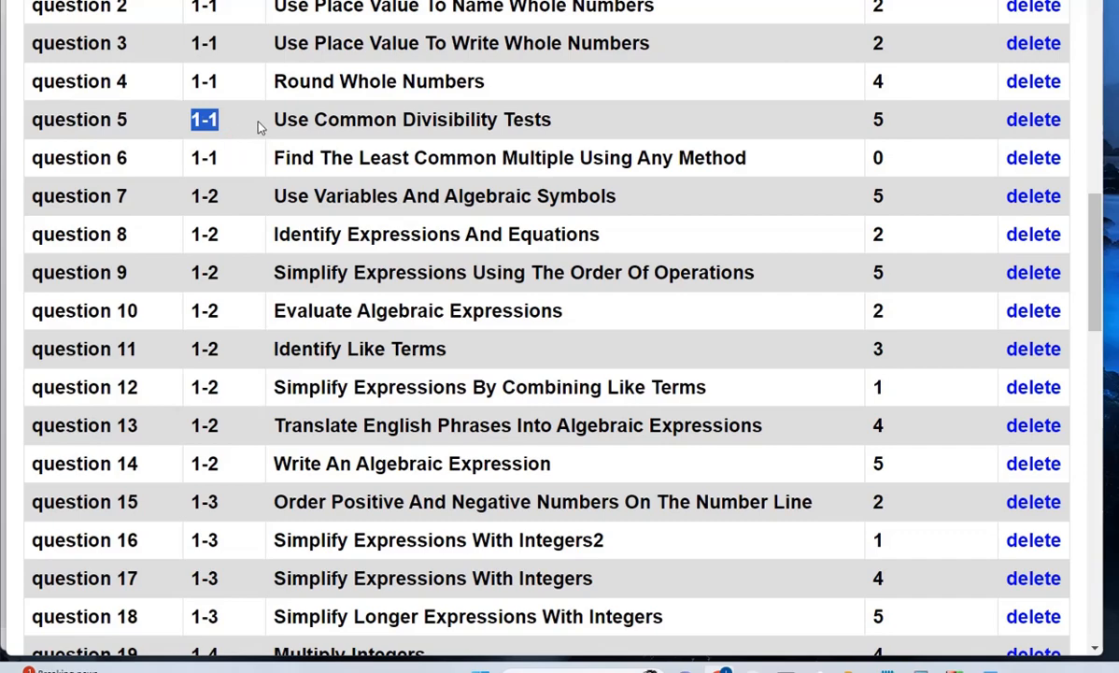
pyautogui.scroll(-1, 280, 127)
pyautogui.scroll(-15, 290, 25)
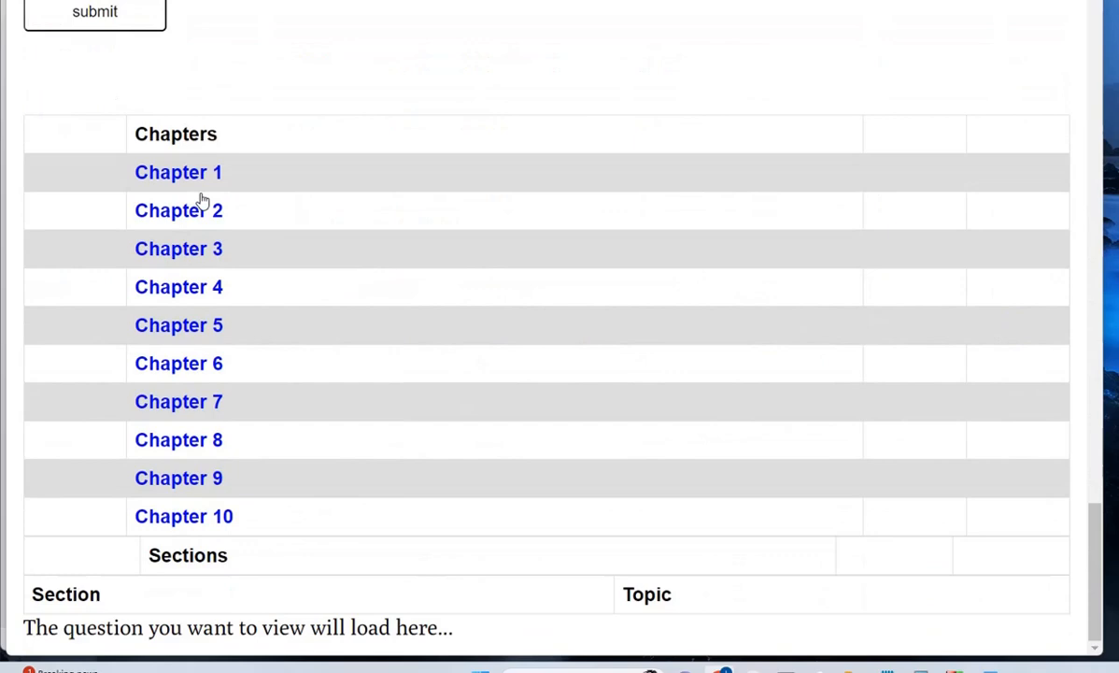
# - Preview Use Common Divisibility Tests in section 1-1 and delete it as question 5
pyautogui.click(192, 172)
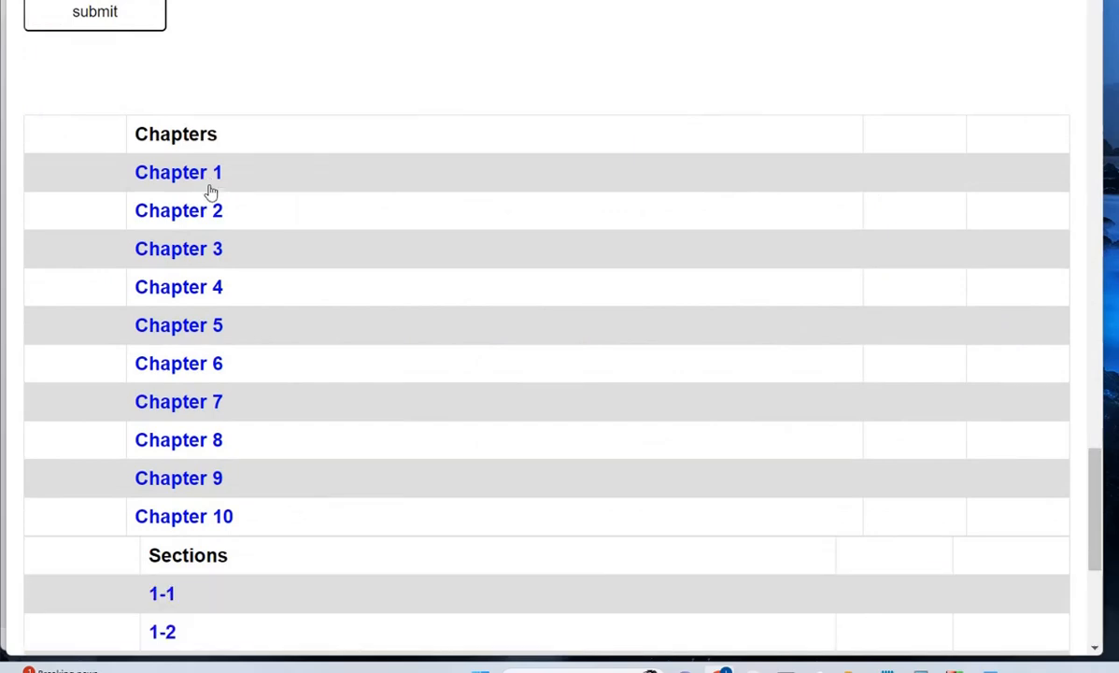
pyautogui.scroll(-4, 185, 222)
pyautogui.click(177, 213)
pyautogui.scroll(-3, 221, 297)
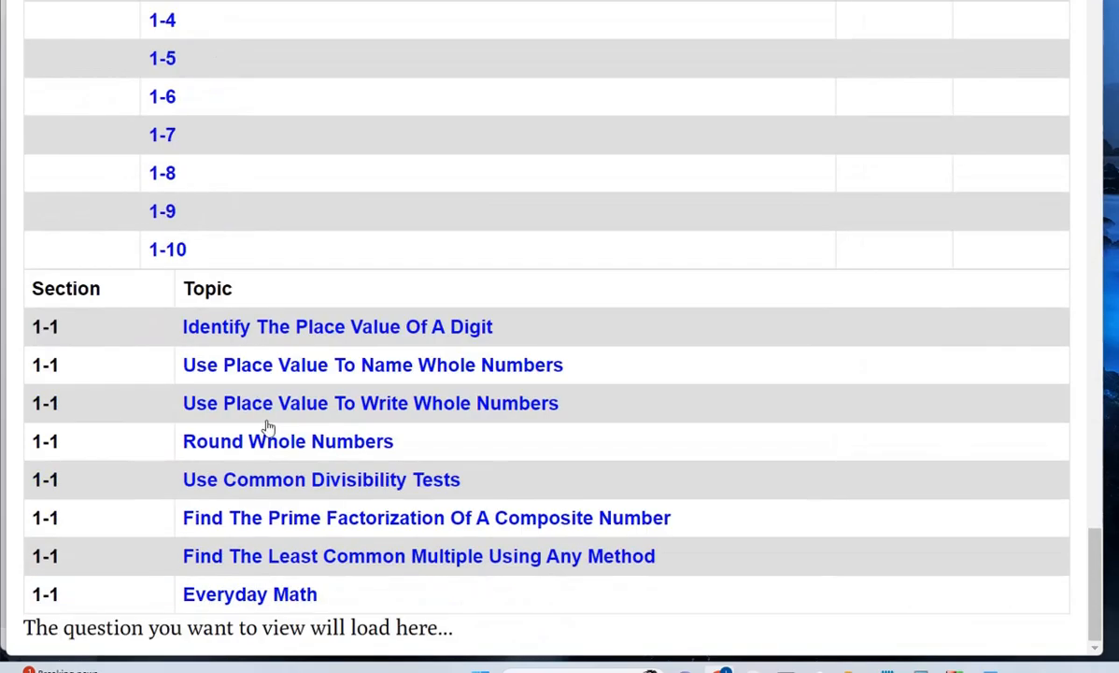
pyautogui.click(318, 478)
pyautogui.scroll(-3, 340, 470)
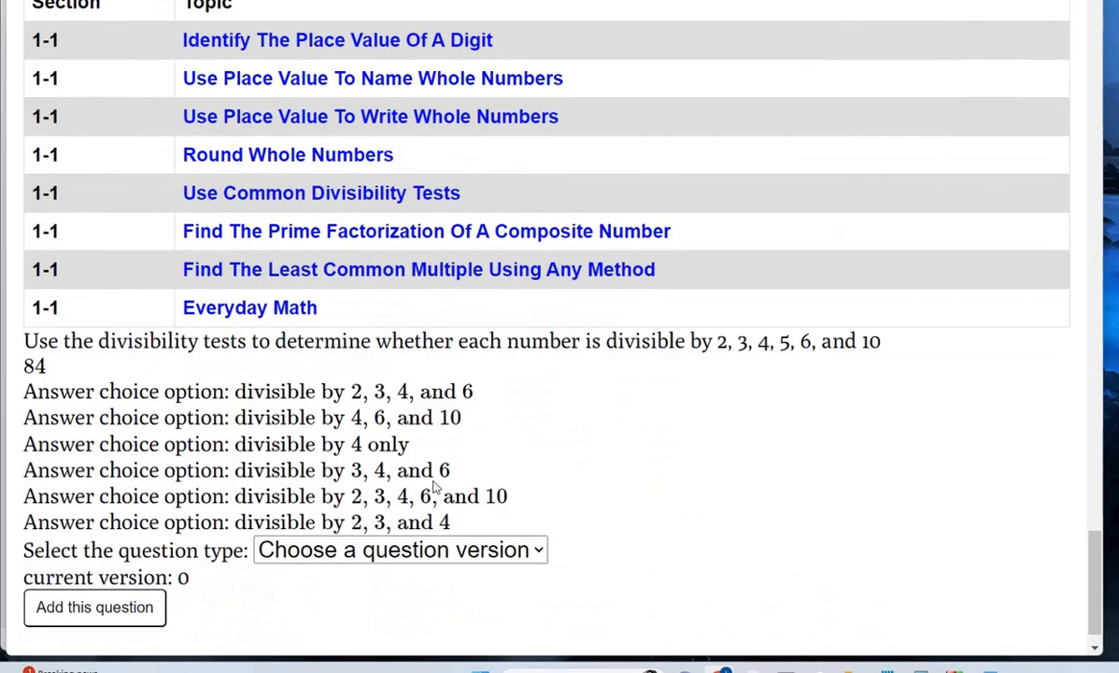
pyautogui.scroll(20, 607, 369)
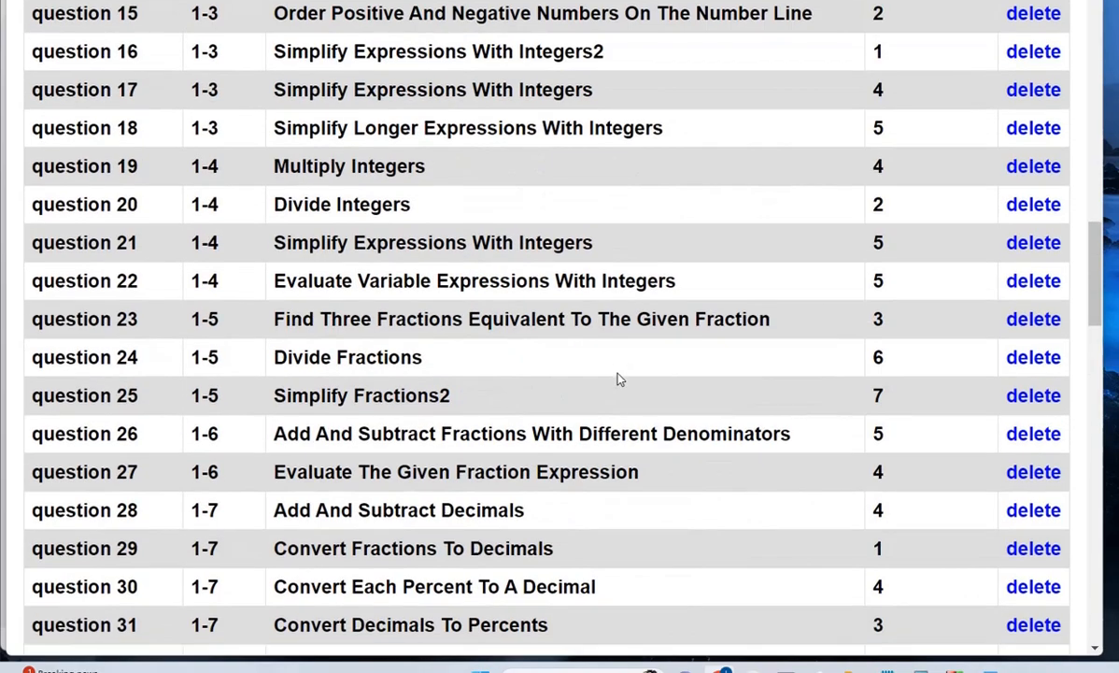
pyautogui.scroll(2, 607, 391)
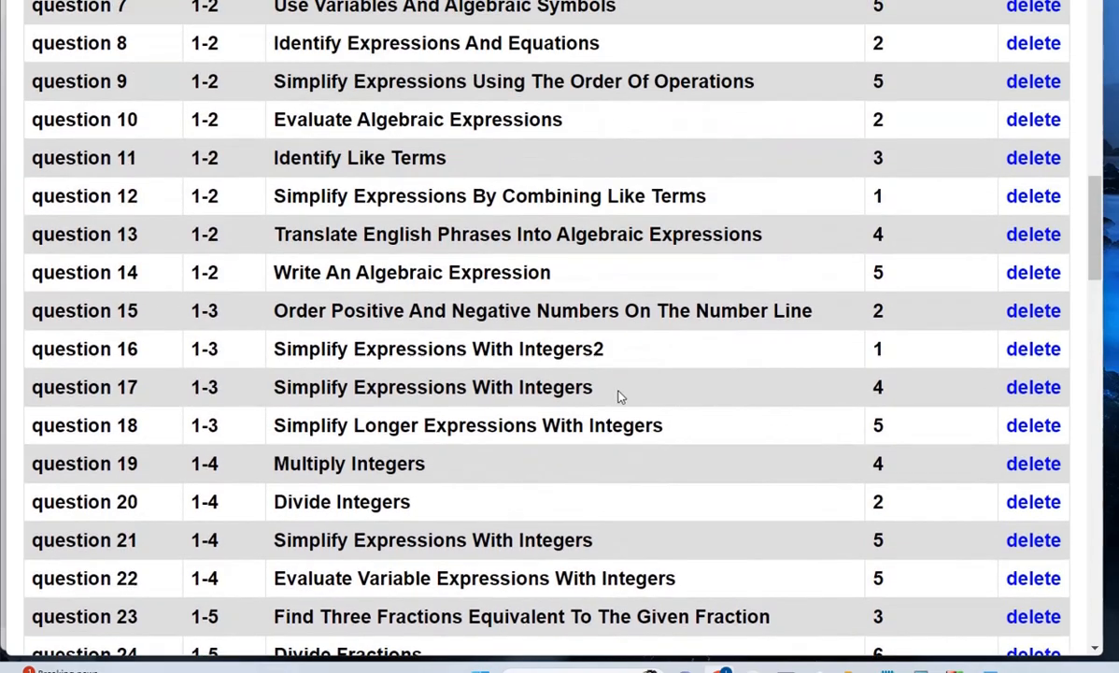
pyautogui.scroll(1, 609, 241)
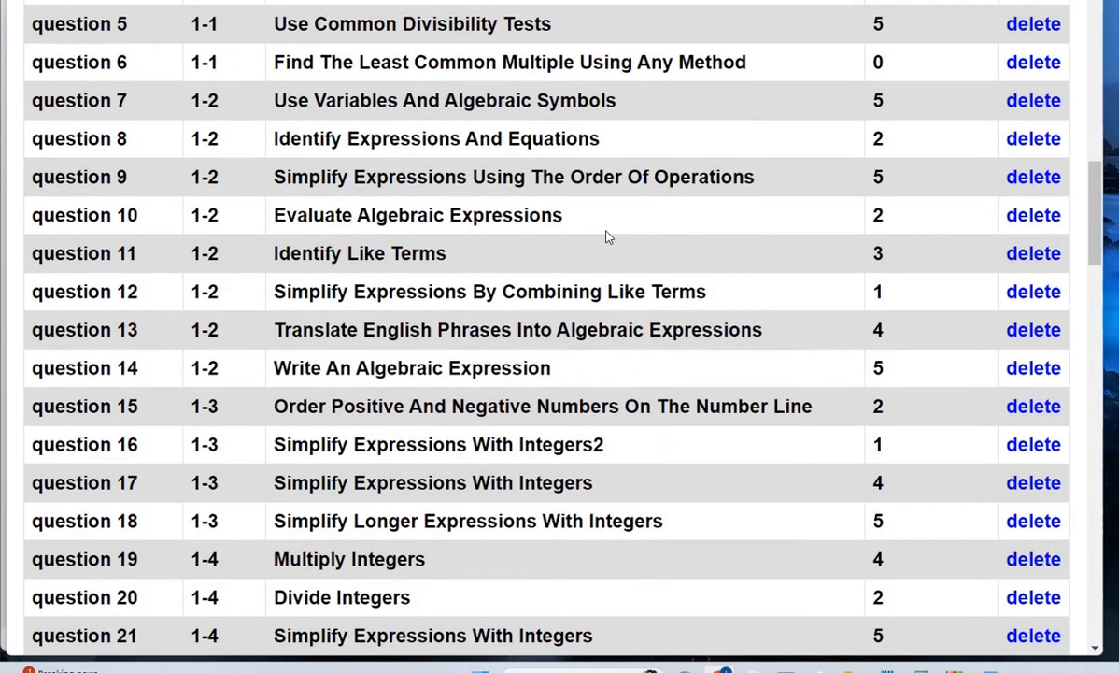
pyautogui.scroll(1, 598, 231)
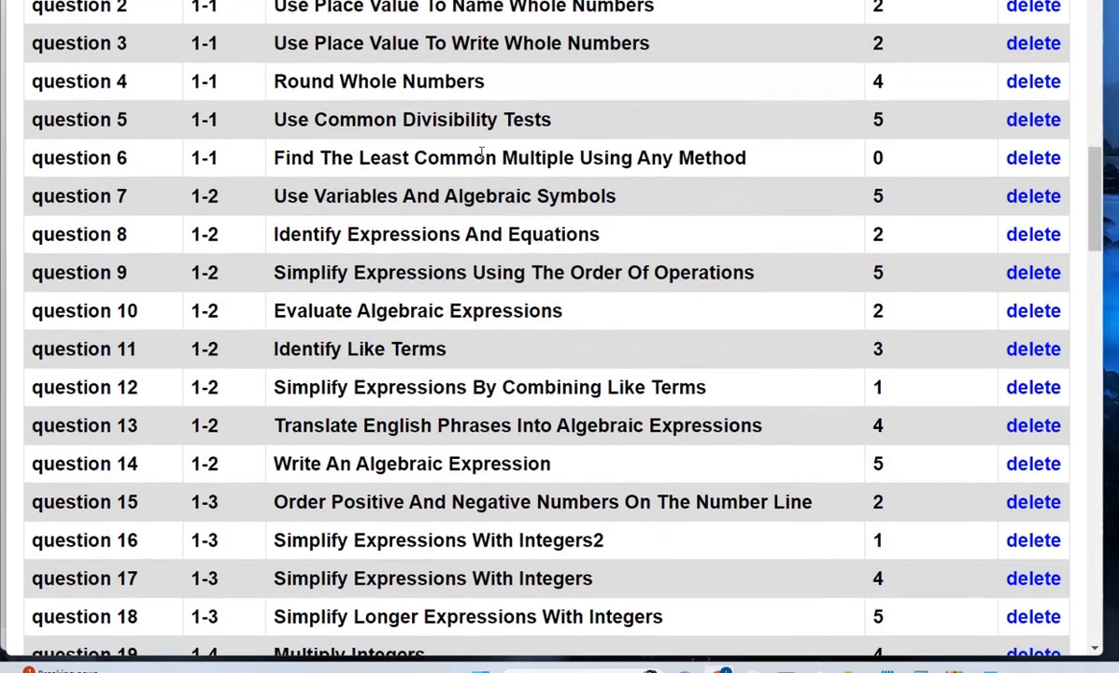
pyautogui.click(1021, 122)
pyautogui.scroll(-12, 378, 314)
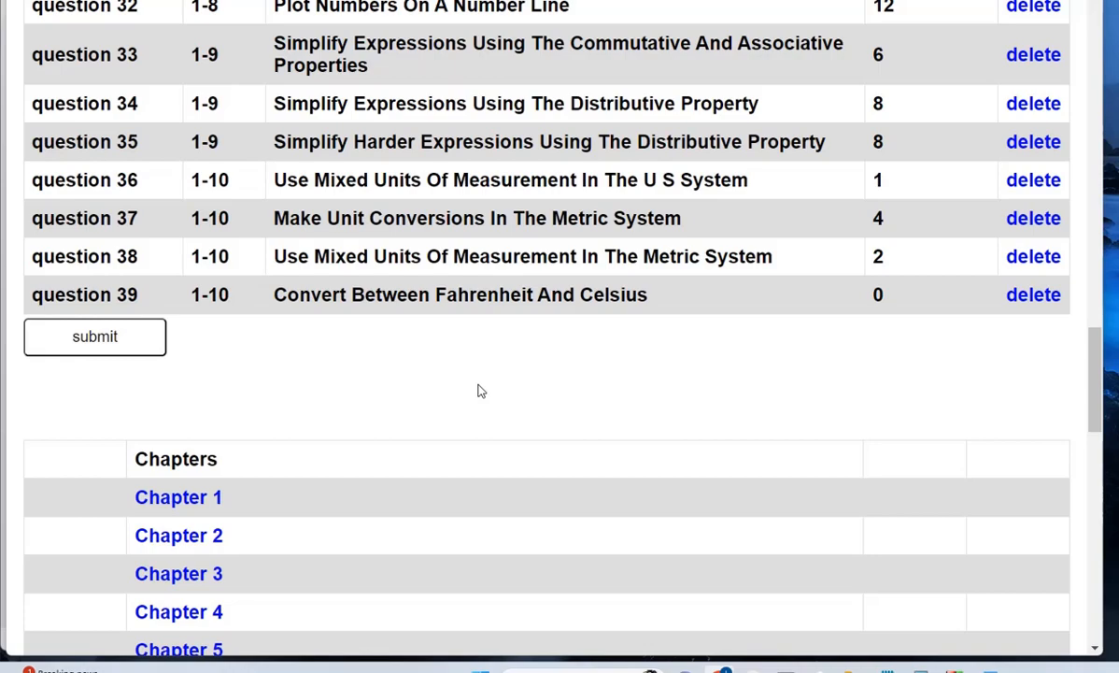
pyautogui.scroll(5, 478, 390)
pyautogui.scroll(-2, 566, 246)
pyautogui.scroll(15, 555, 353)
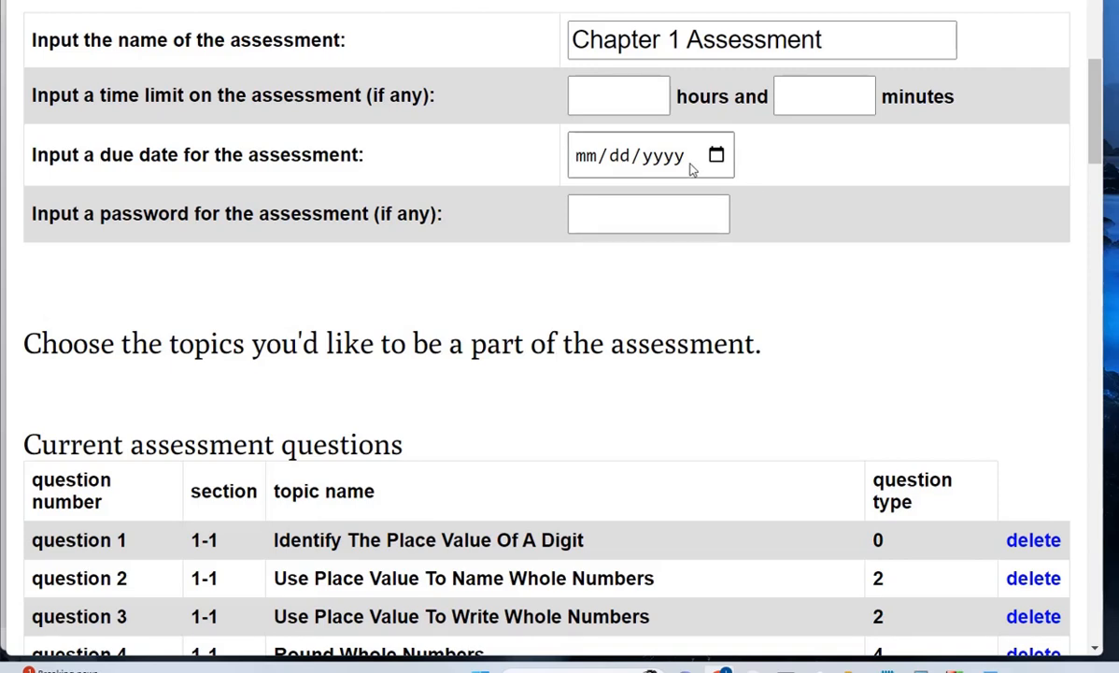
# - Check the time-limit and password fields, then save the Chapter 1 Assessment
pyautogui.click(804, 97)
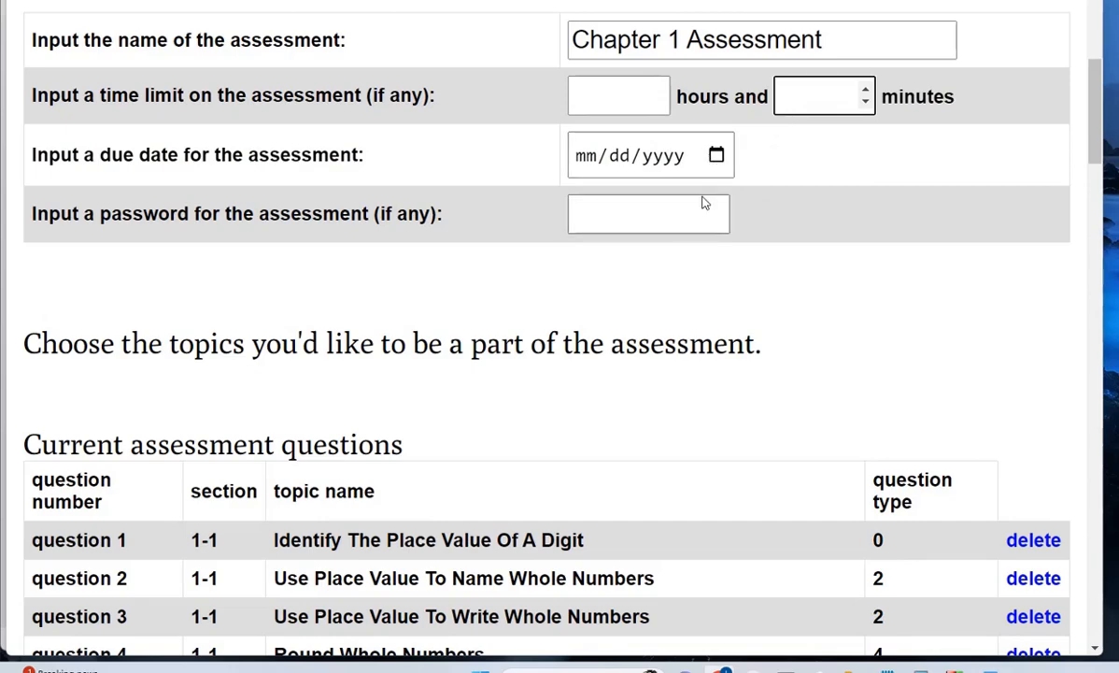
pyautogui.click(682, 226)
pyautogui.scroll(4, 745, 328)
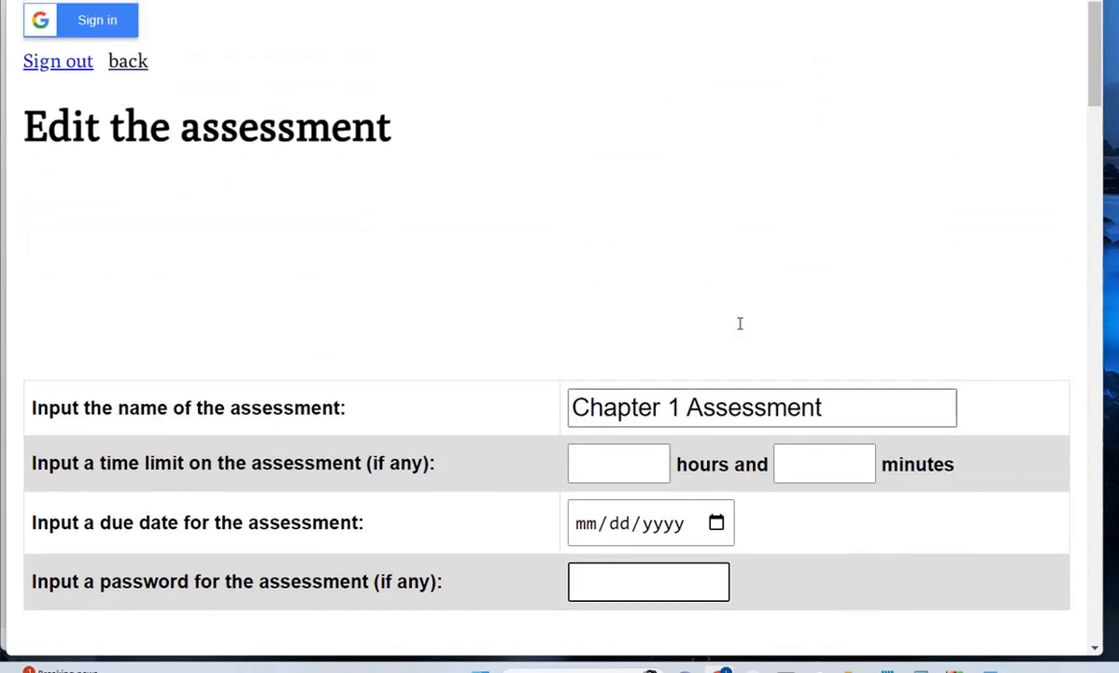
pyautogui.scroll(-15, 739, 322)
pyautogui.scroll(-5, 715, 324)
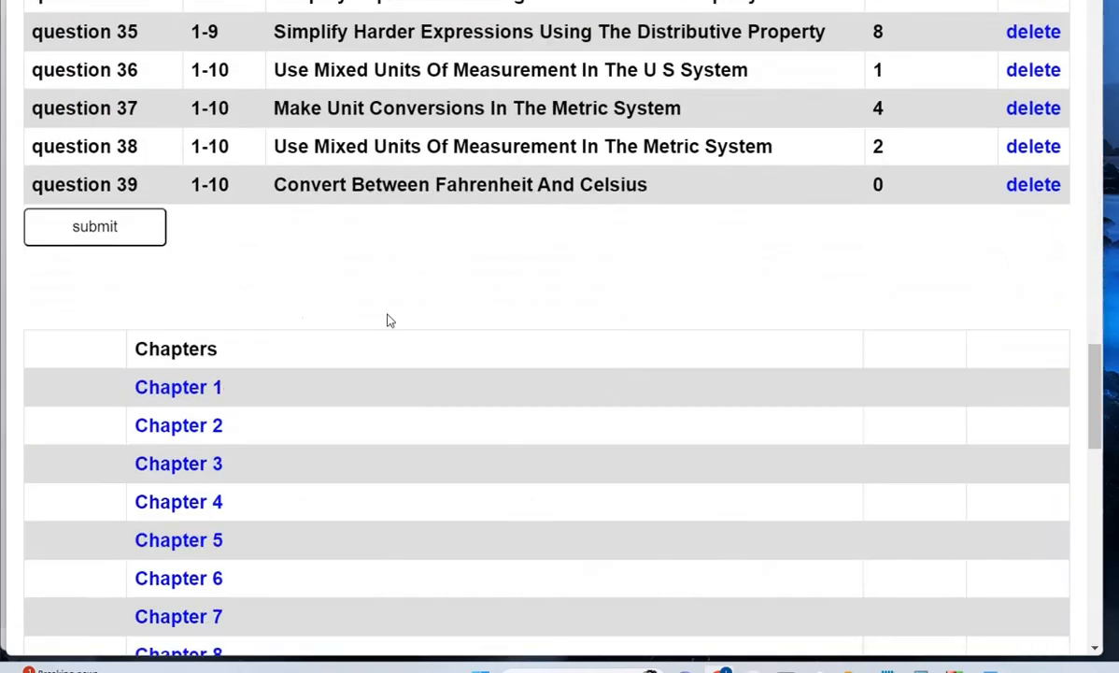
pyautogui.click(103, 231)
pyautogui.click(639, 108)
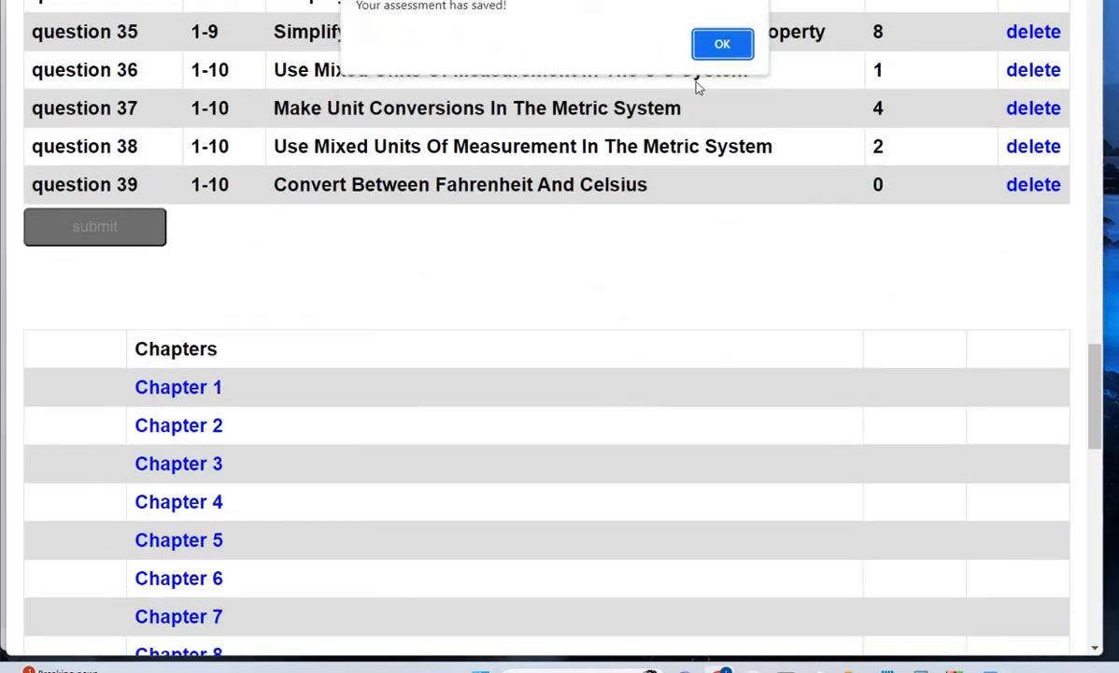
pyautogui.click(722, 46)
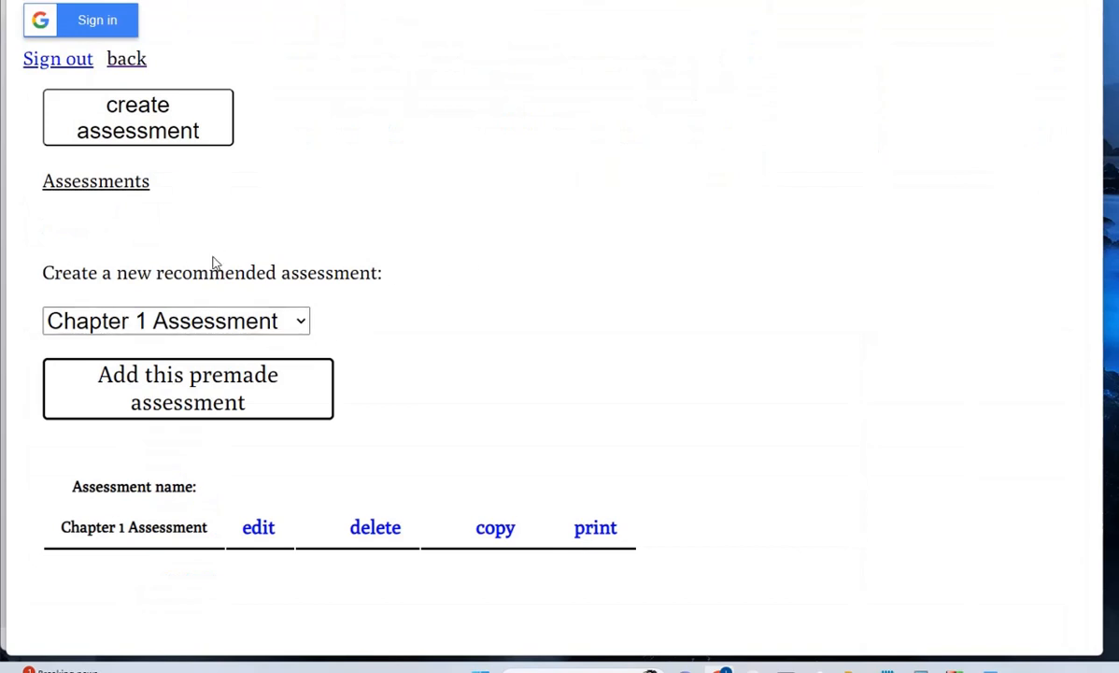
# - Start a new assessment named 'test'
pyautogui.click(193, 127)
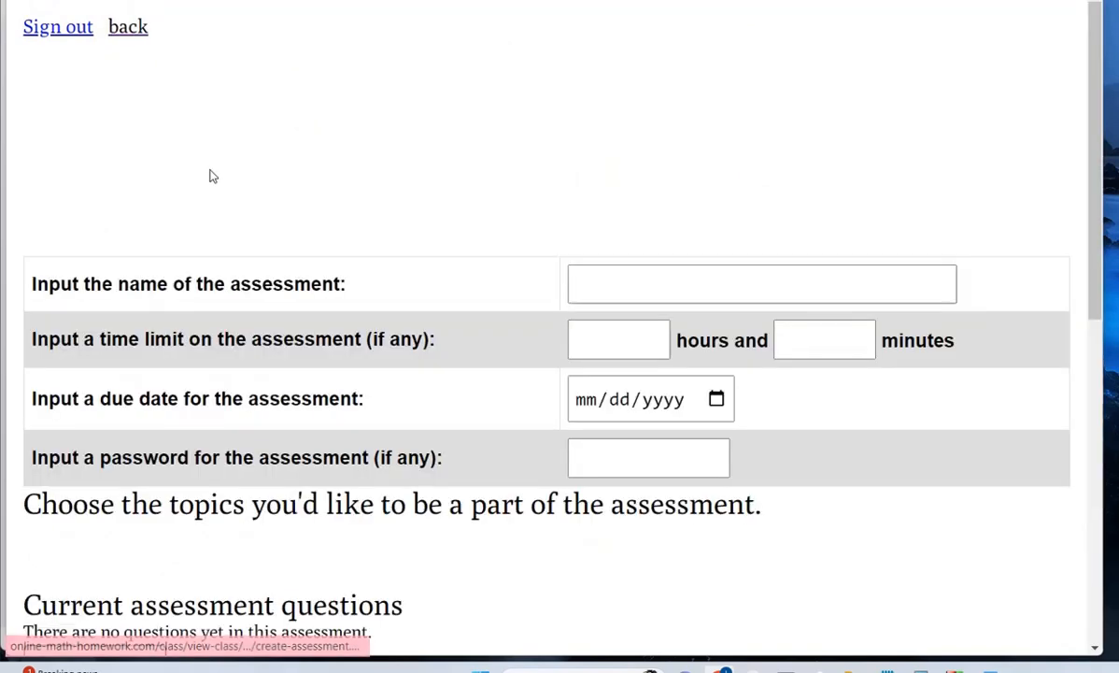
pyautogui.click(645, 288)
pyautogui.write('test')
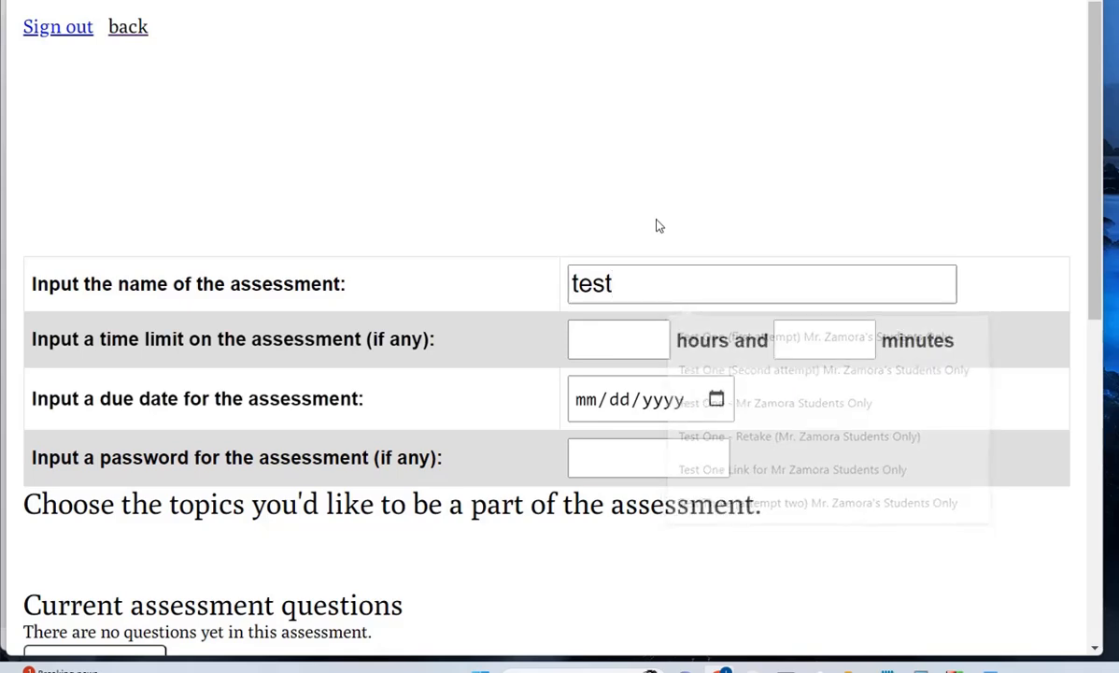
pyautogui.scroll(-5, 656, 225)
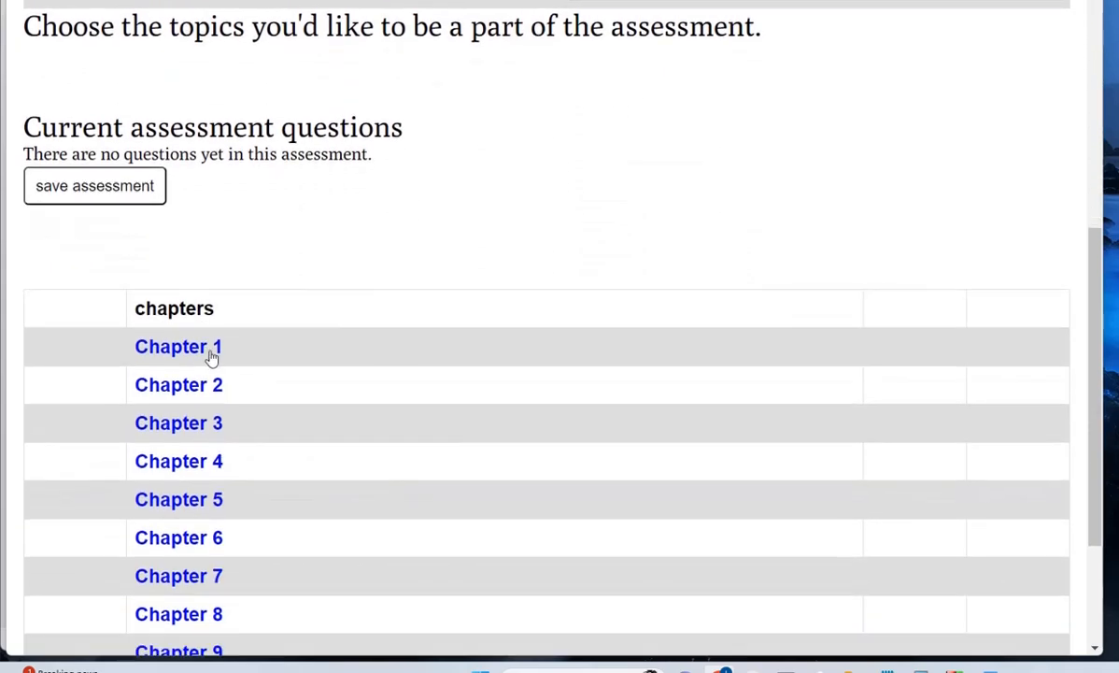
# - Browse Chapter 1 section 1-1 questions and preview Use Common Divisibility Tests
pyautogui.click(192, 340)
pyautogui.scroll(-3, 194, 327)
pyautogui.scroll(-1, 150, 374)
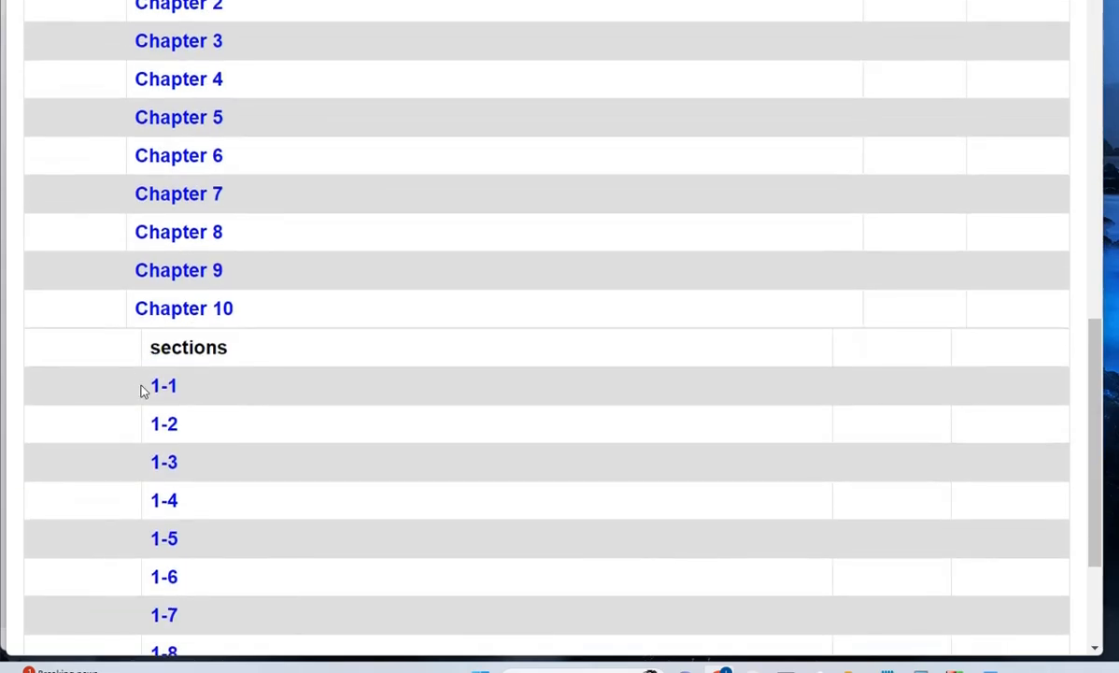
pyautogui.click(256, 382)
pyautogui.scroll(-5, 271, 378)
pyautogui.click(280, 333)
pyautogui.scroll(-4, 309, 346)
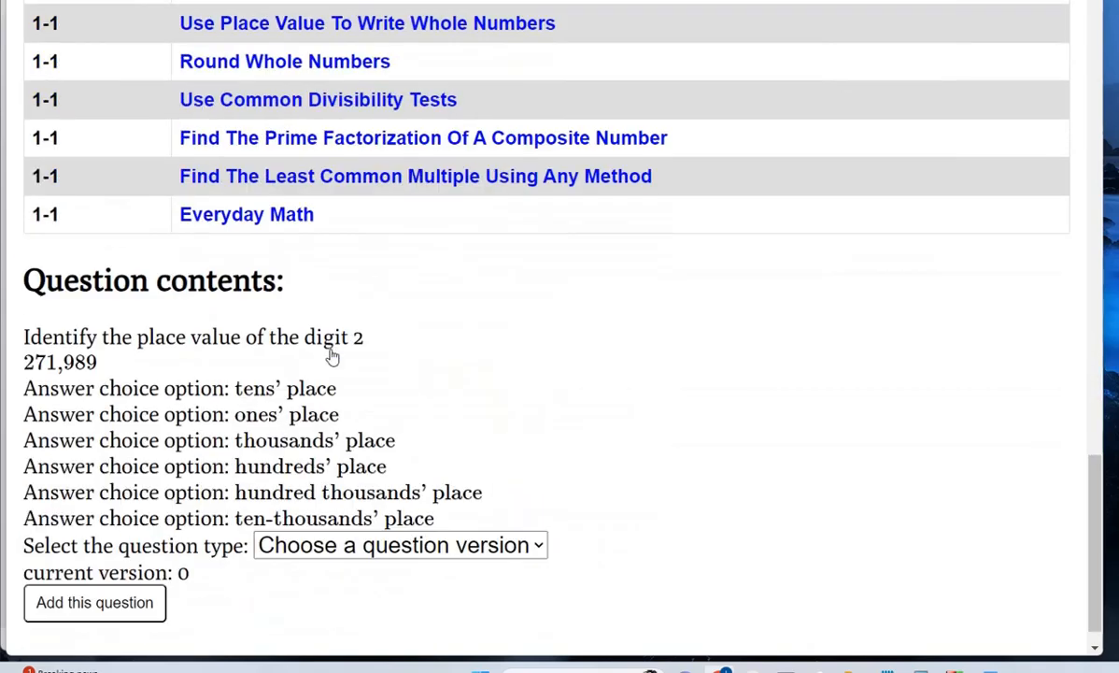
pyautogui.click(322, 65)
pyautogui.click(346, 210)
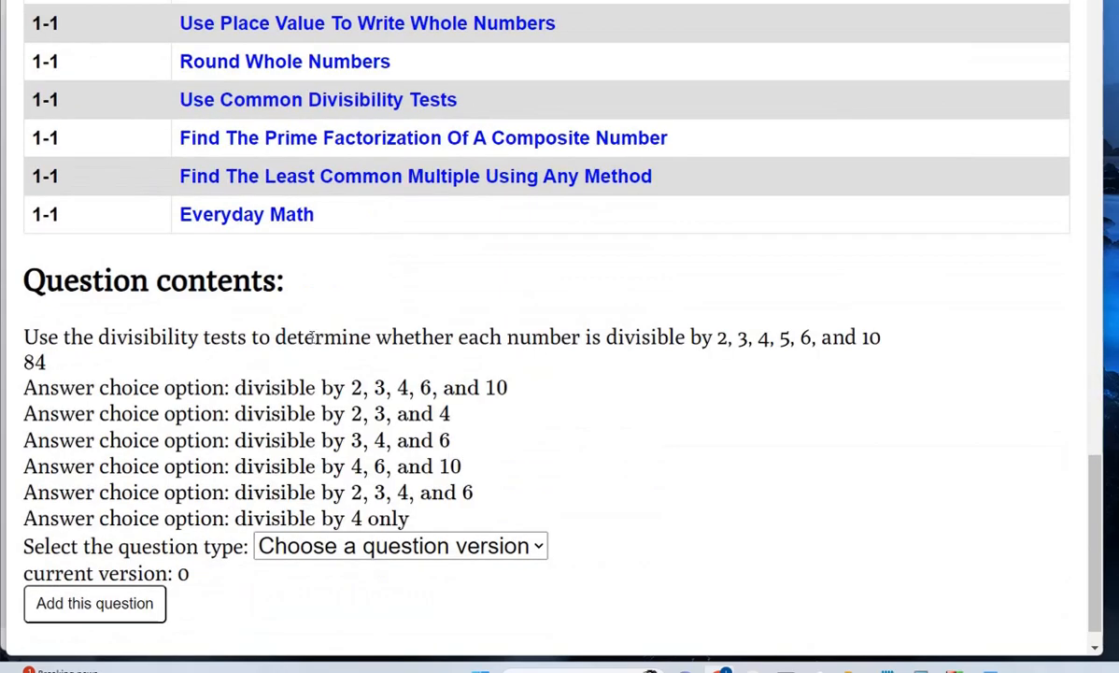
# - Load version 7 of the question, which tests the number 750
pyautogui.click(357, 545)
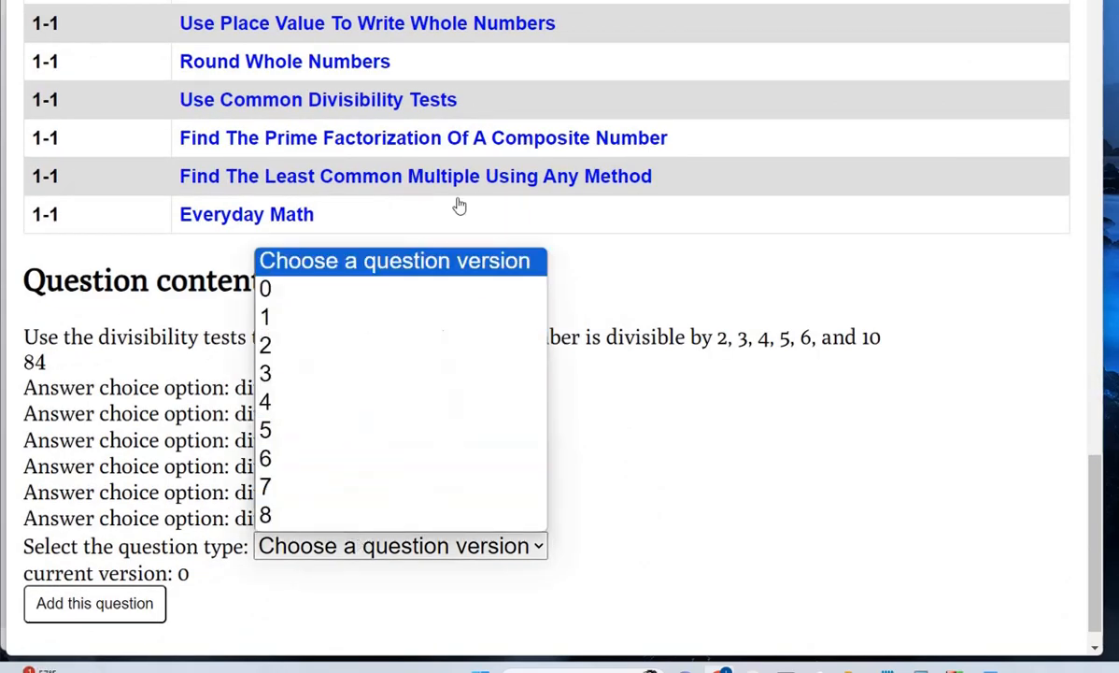
pyautogui.click(362, 293)
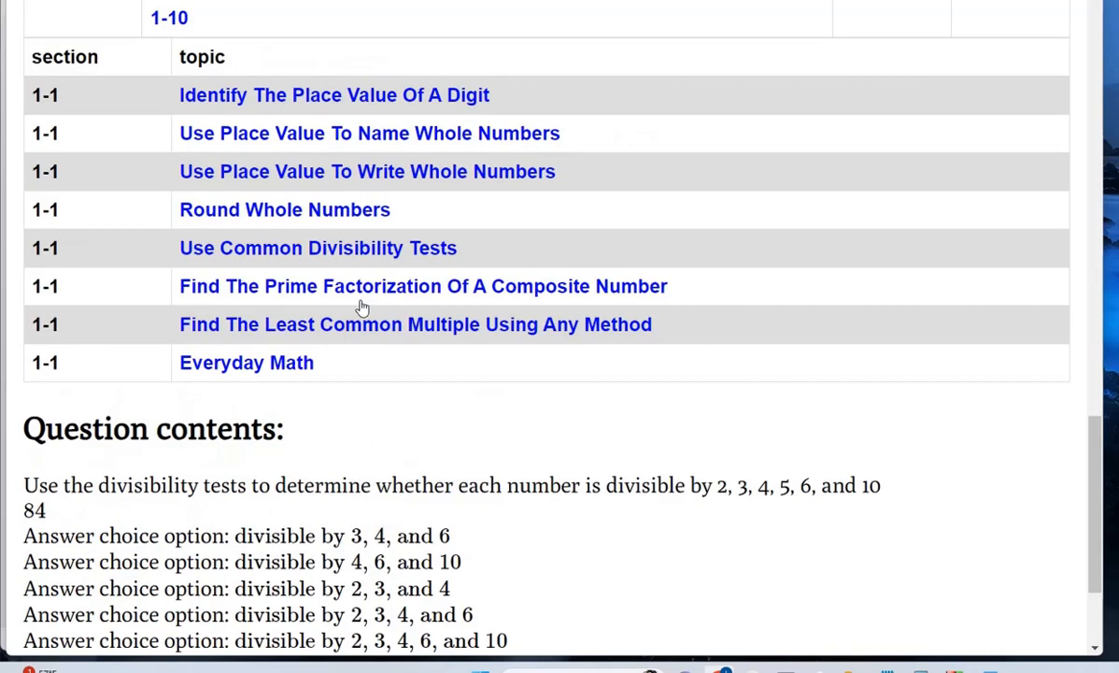
pyautogui.scroll(-2, 364, 393)
pyautogui.scroll(-1, 366, 397)
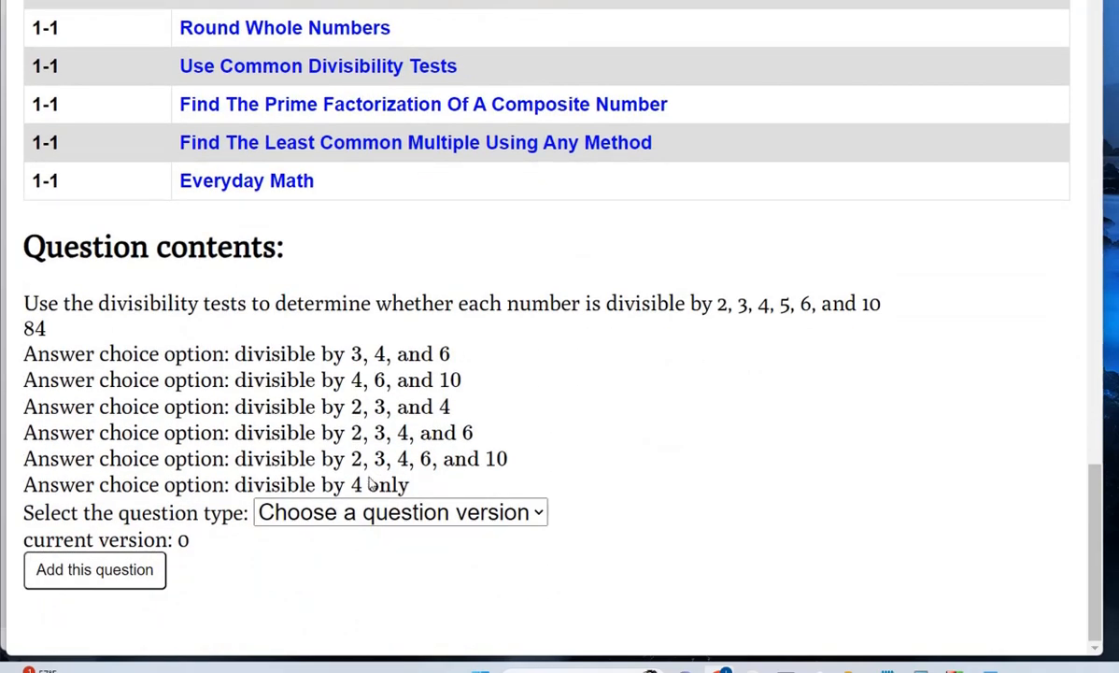
pyautogui.click(370, 512)
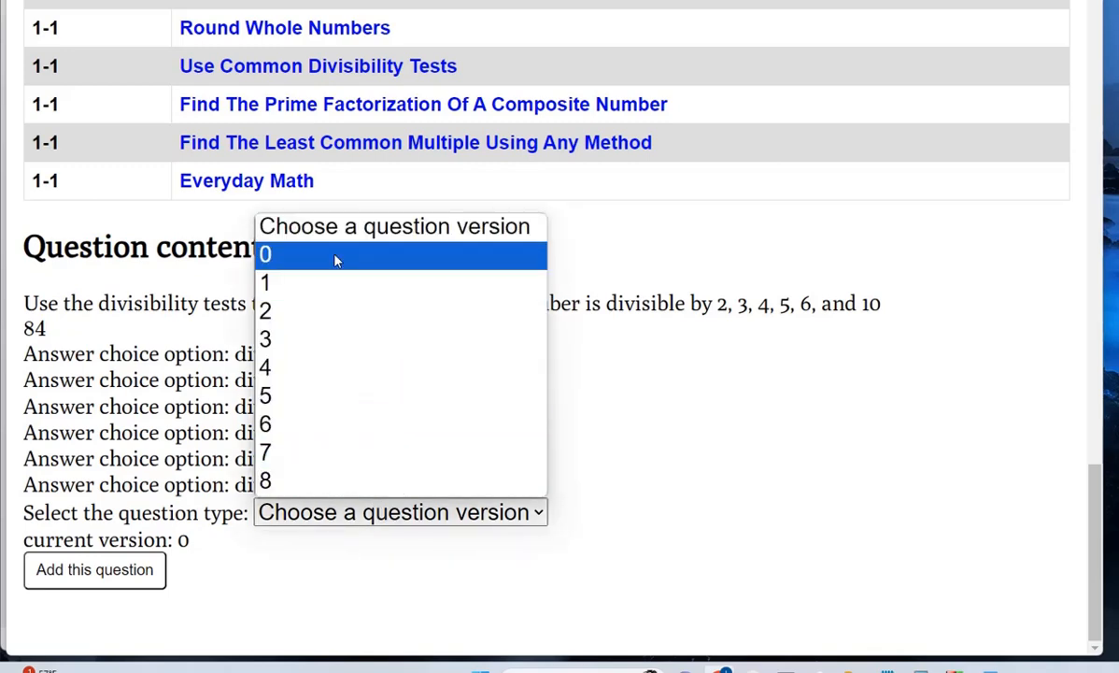
pyautogui.click(322, 426)
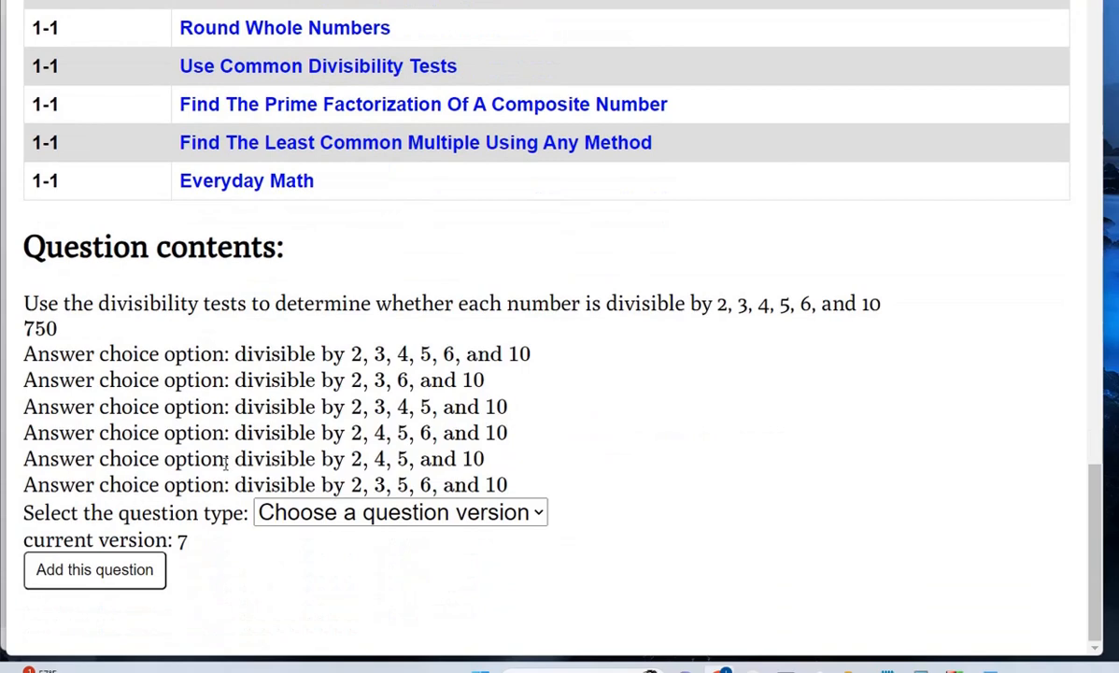
# - Add the version 7 divisibility question to the 'test' assessment and go back to the assessments page
pyautogui.click(94, 569)
pyautogui.click(719, 40)
pyautogui.scroll(5, 650, 288)
pyautogui.scroll(10, 649, 287)
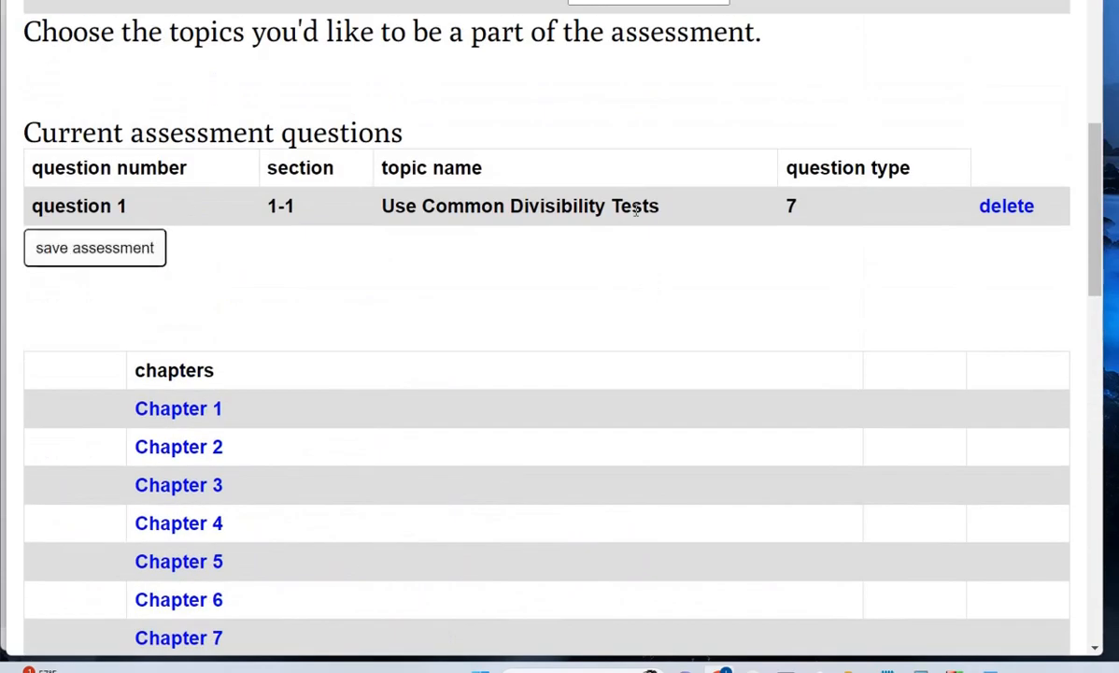
pyautogui.scroll(3, 492, 254)
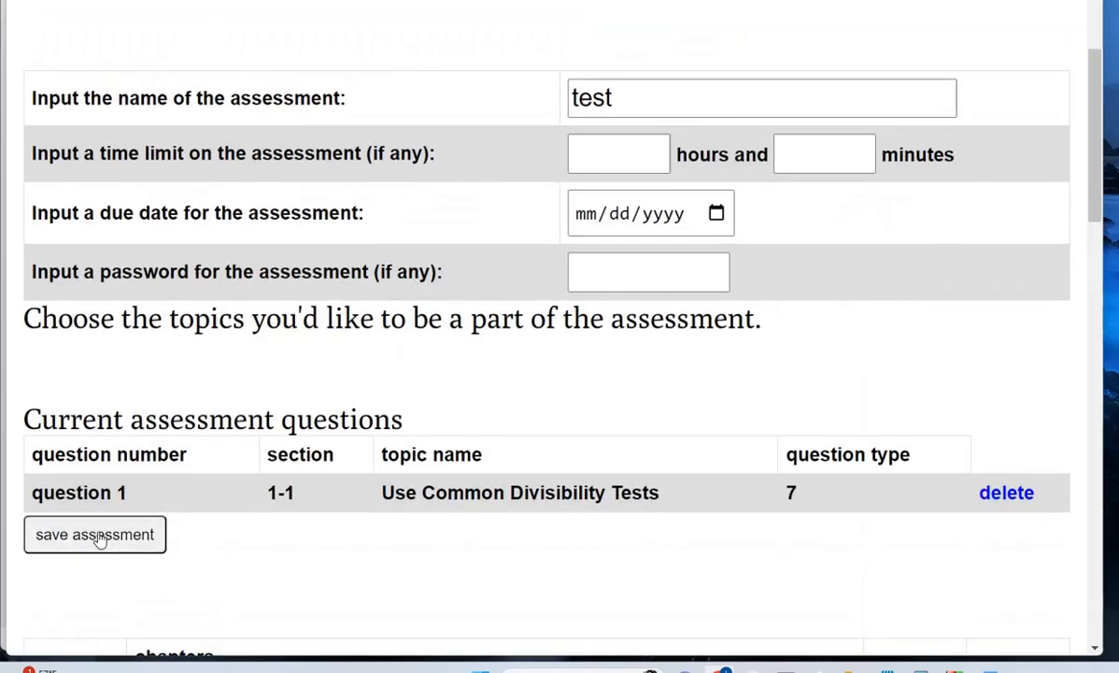
pyautogui.scroll(2, 221, 462)
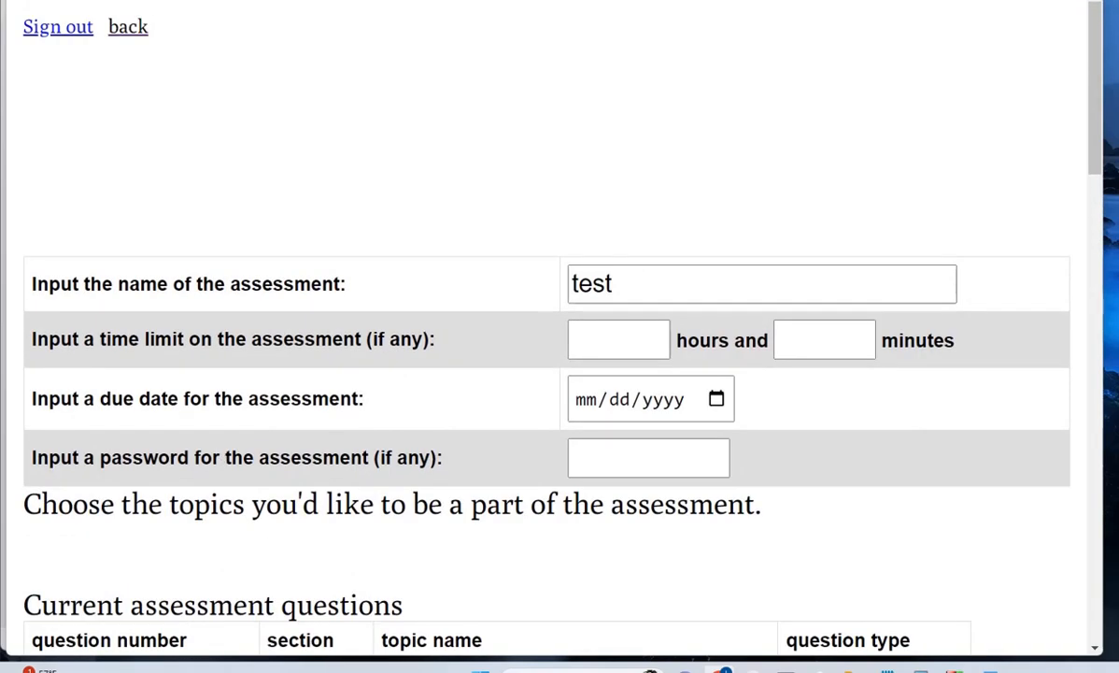
pyautogui.click(128, 30)
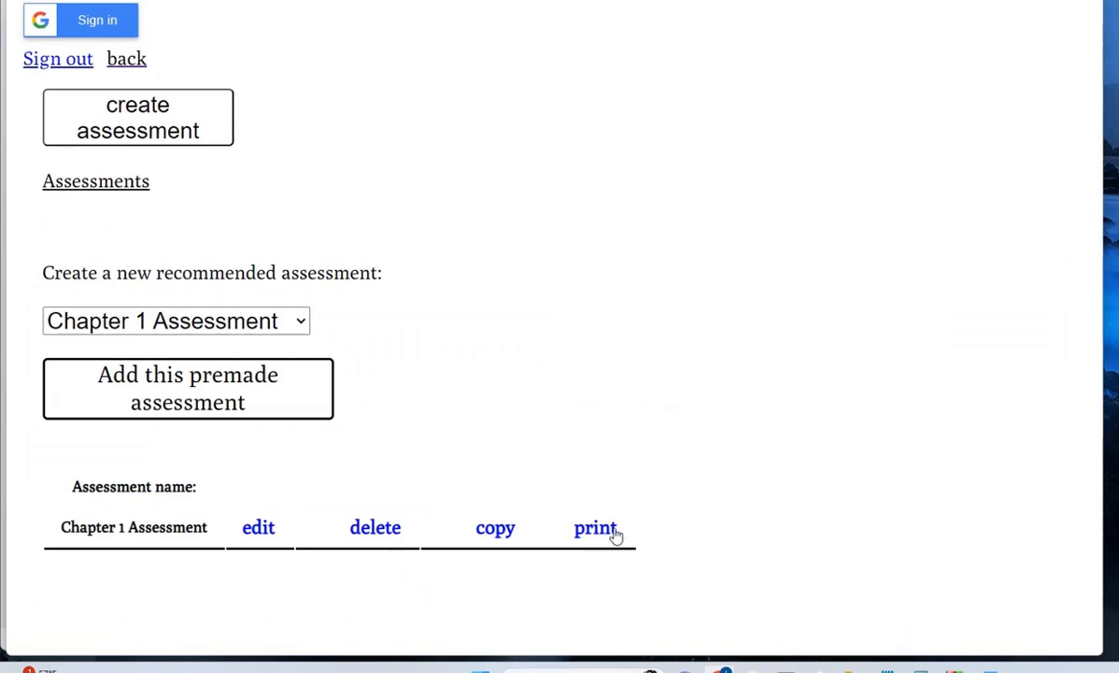
# - Load the class's problem-set grades and review sections 1-1 to 1-10, each at 0%
pyautogui.click(128, 61)
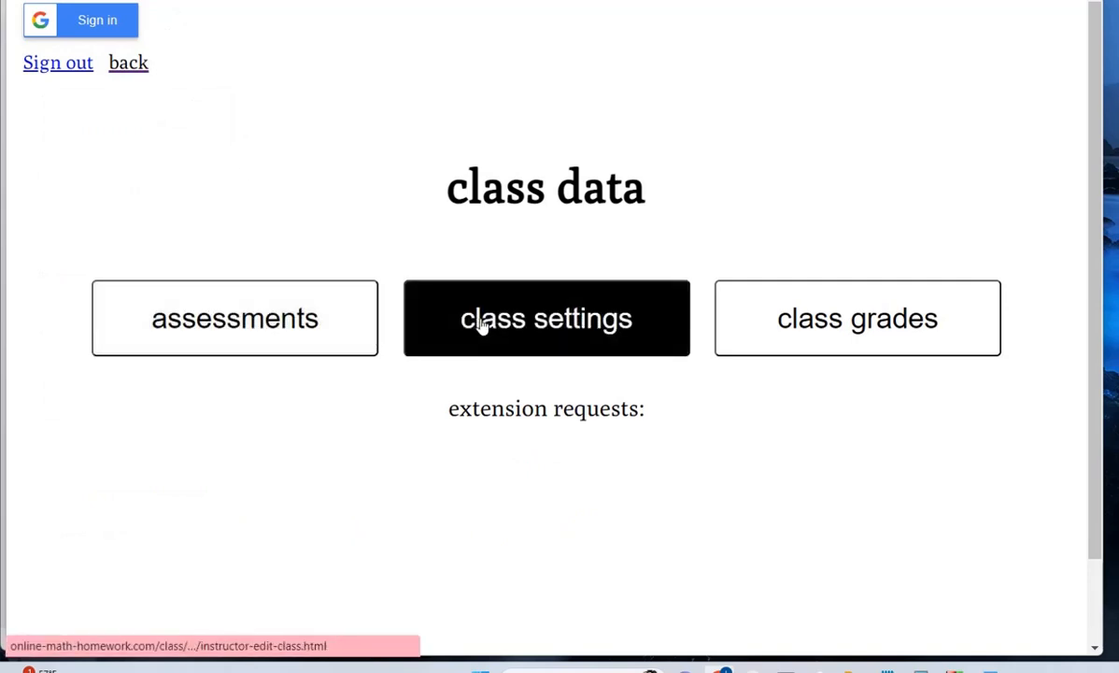
pyautogui.click(827, 334)
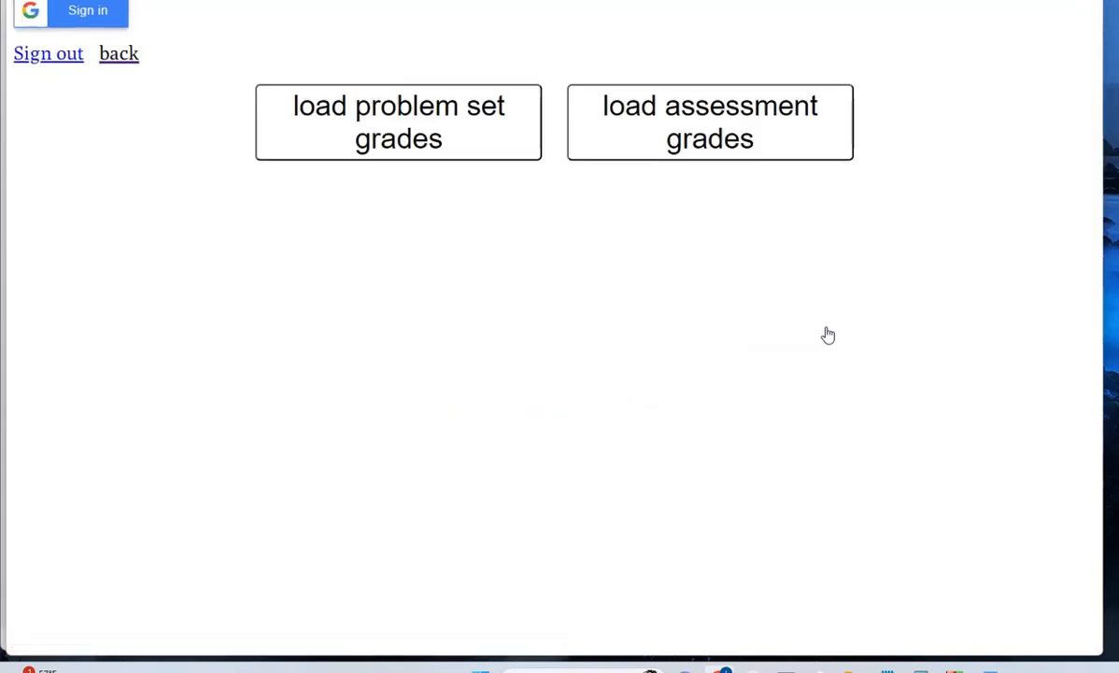
pyautogui.click(417, 128)
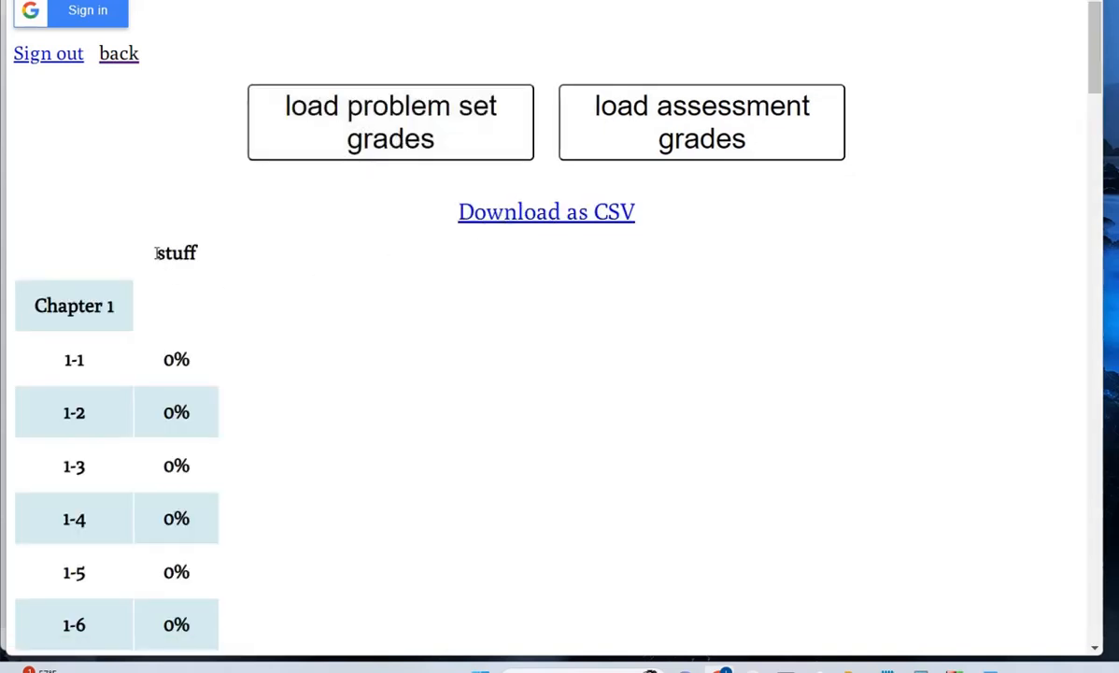
pyautogui.moveTo(156, 252); pyautogui.dragTo(196, 252)
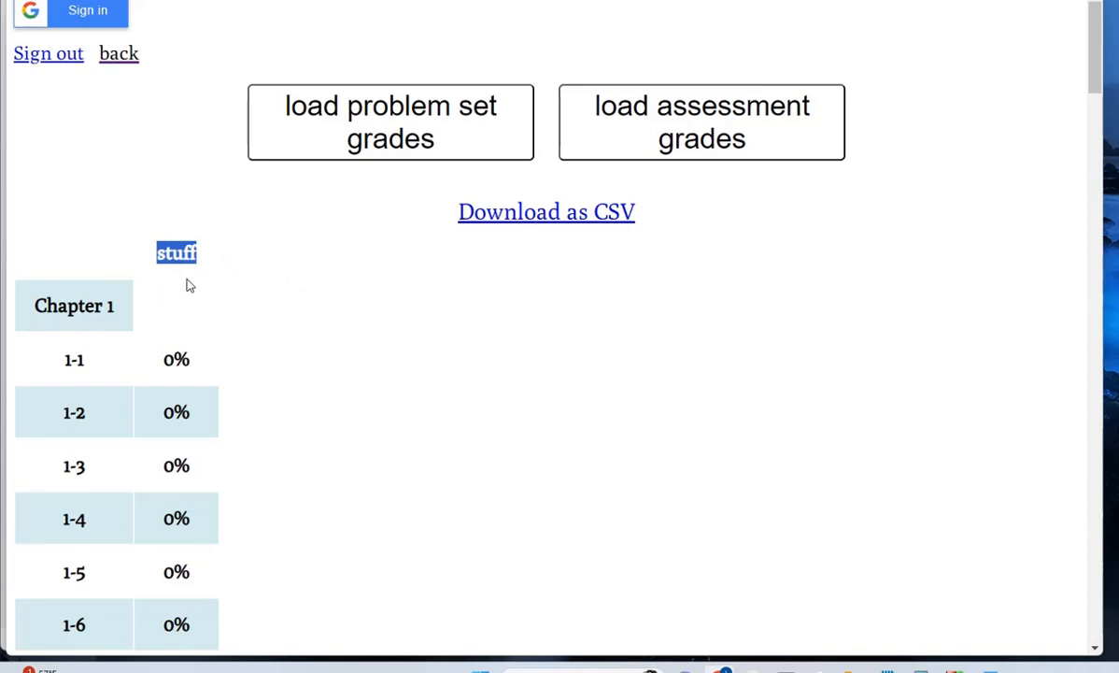
pyautogui.scroll(-8, 187, 285)
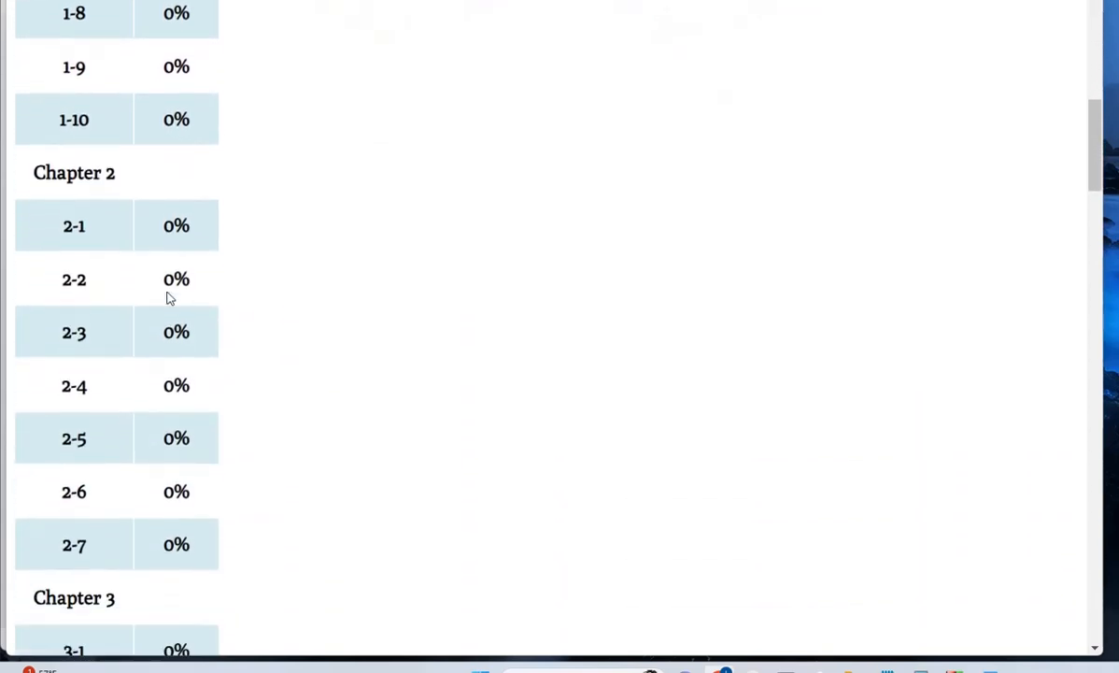
pyautogui.scroll(-20, 169, 297)
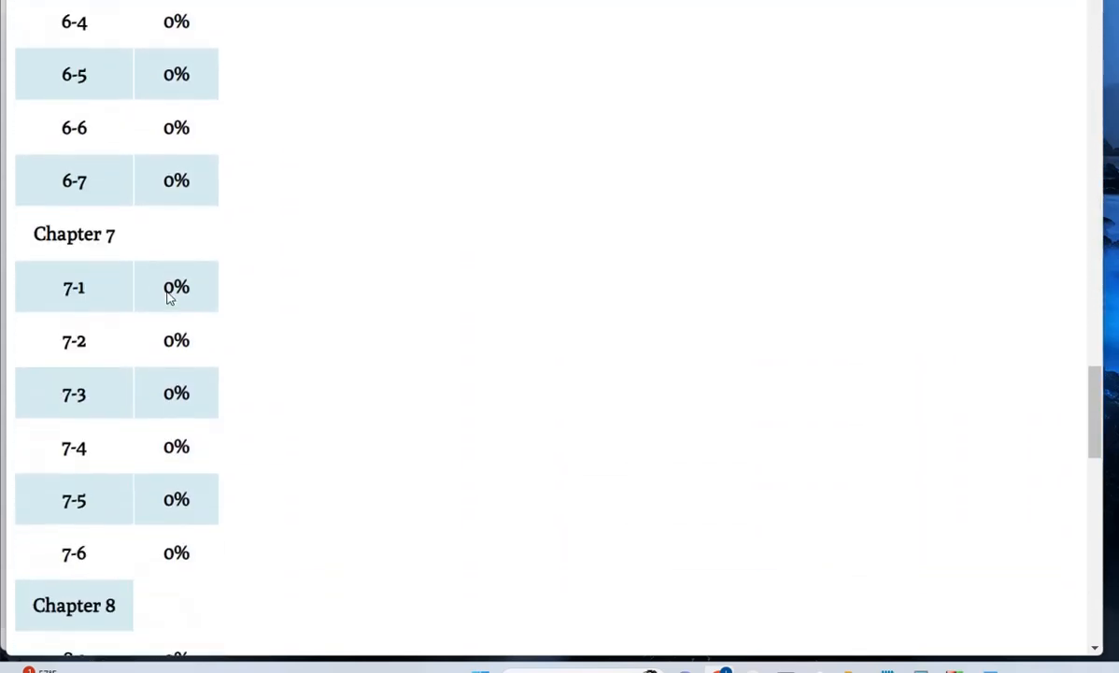
pyautogui.scroll(-14, 169, 297)
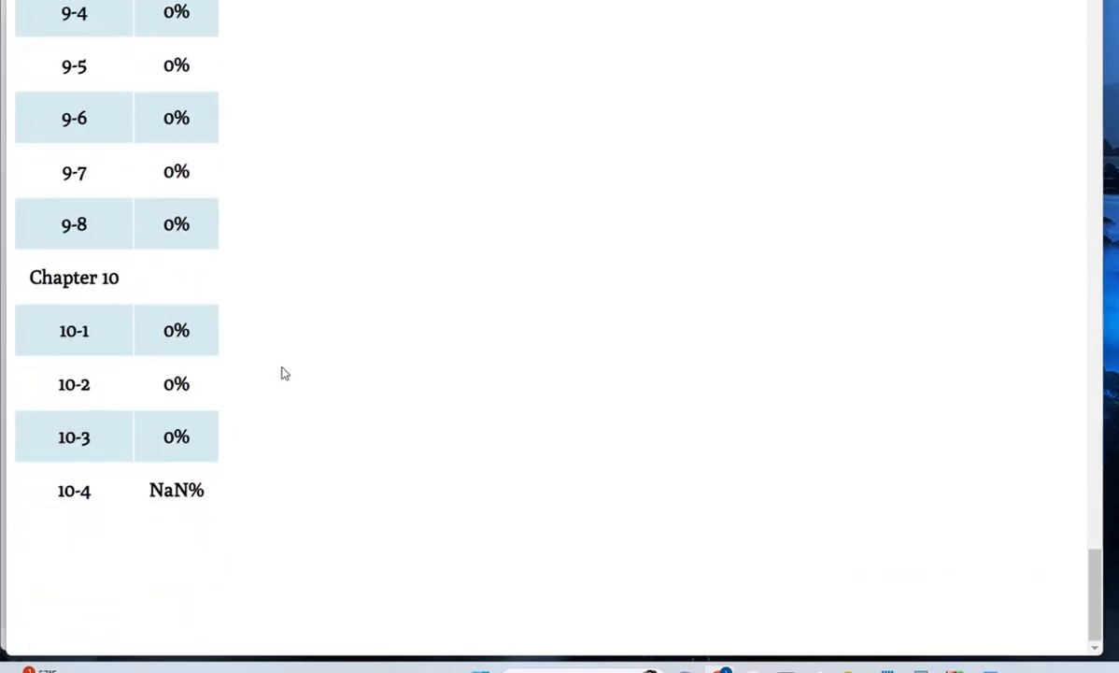
pyautogui.scroll(20, 264, 168)
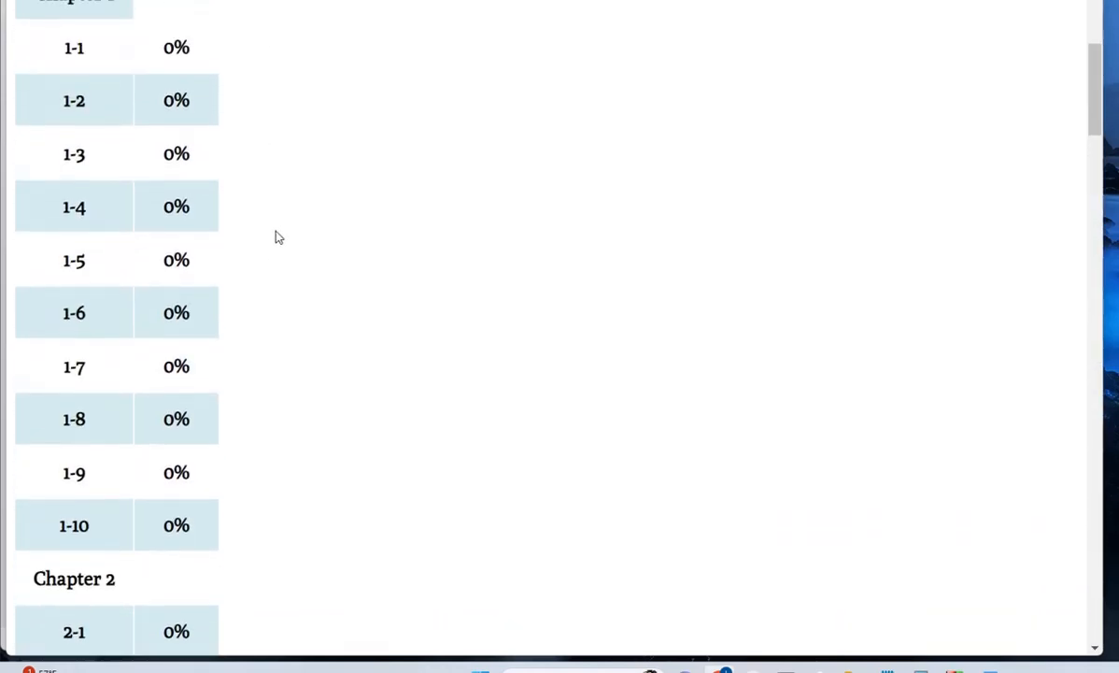
pyautogui.scroll(4, 277, 238)
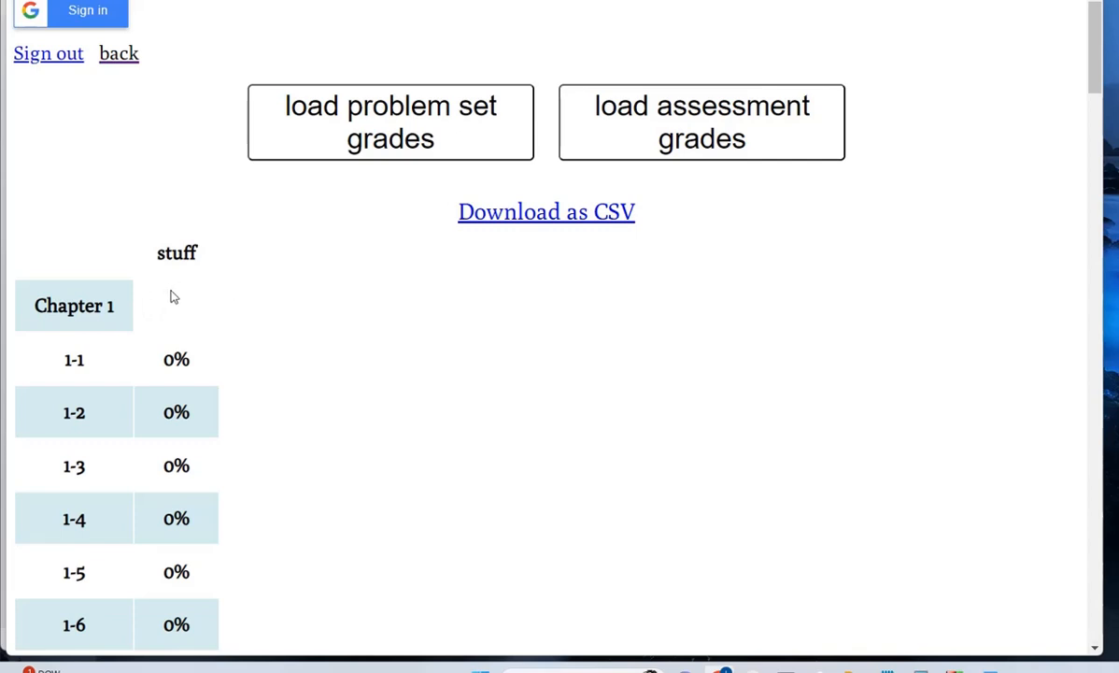
# - Download the problem-set grades as a CSV file
pyautogui.click(539, 222)
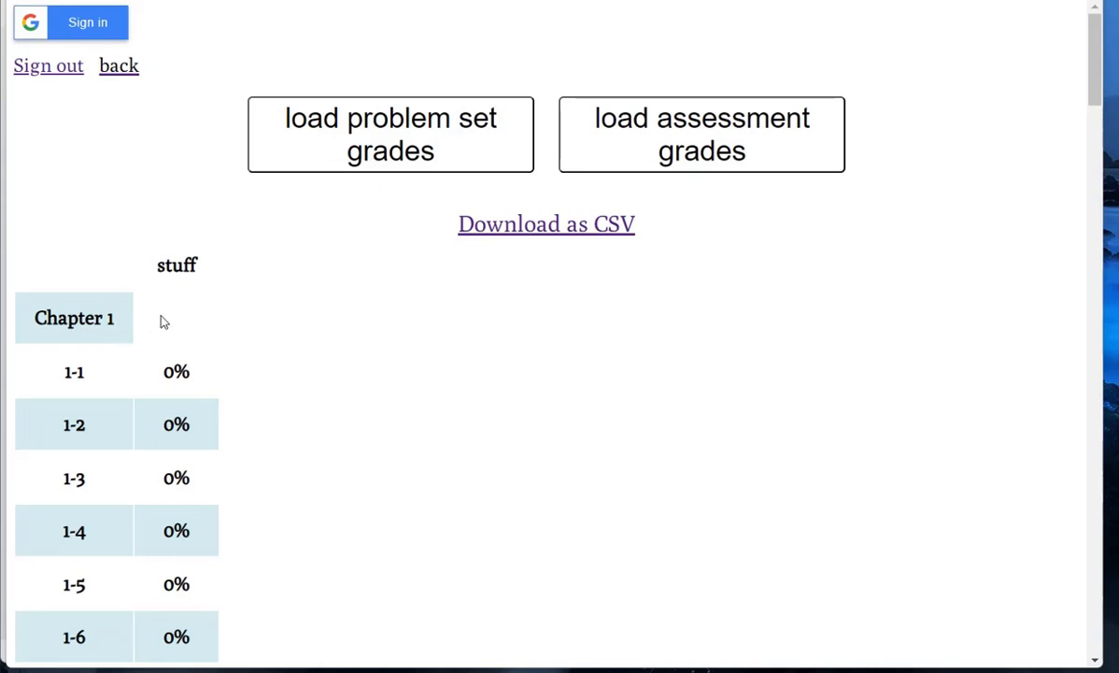
pyautogui.scroll(-5, 194, 326)
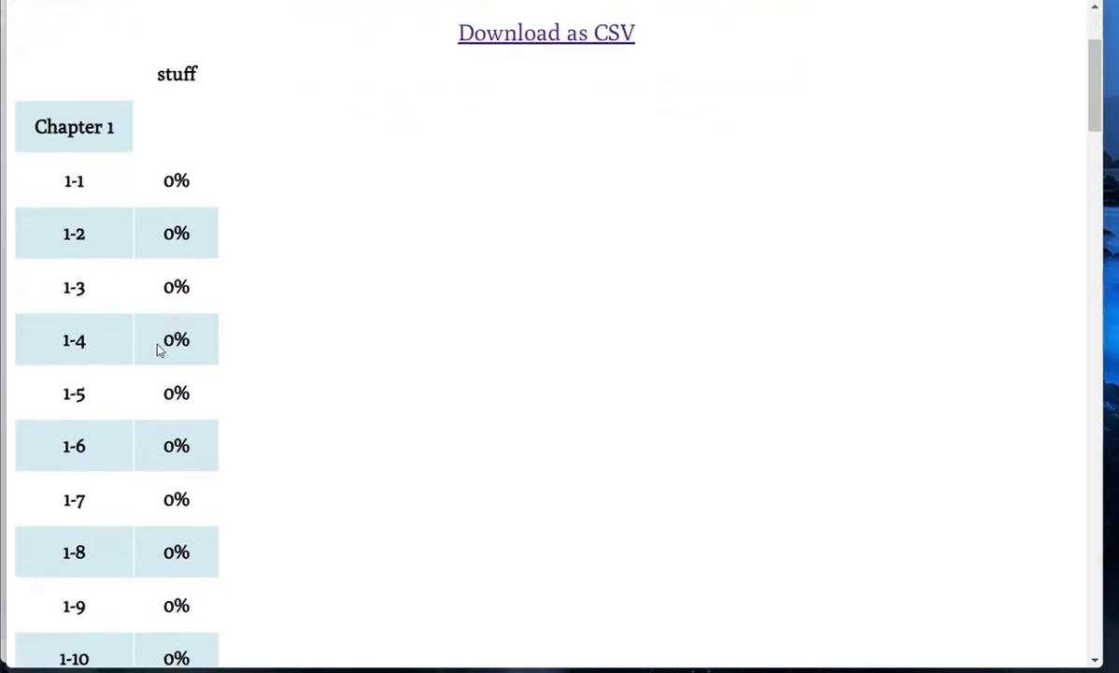
pyautogui.scroll(5, 287, 279)
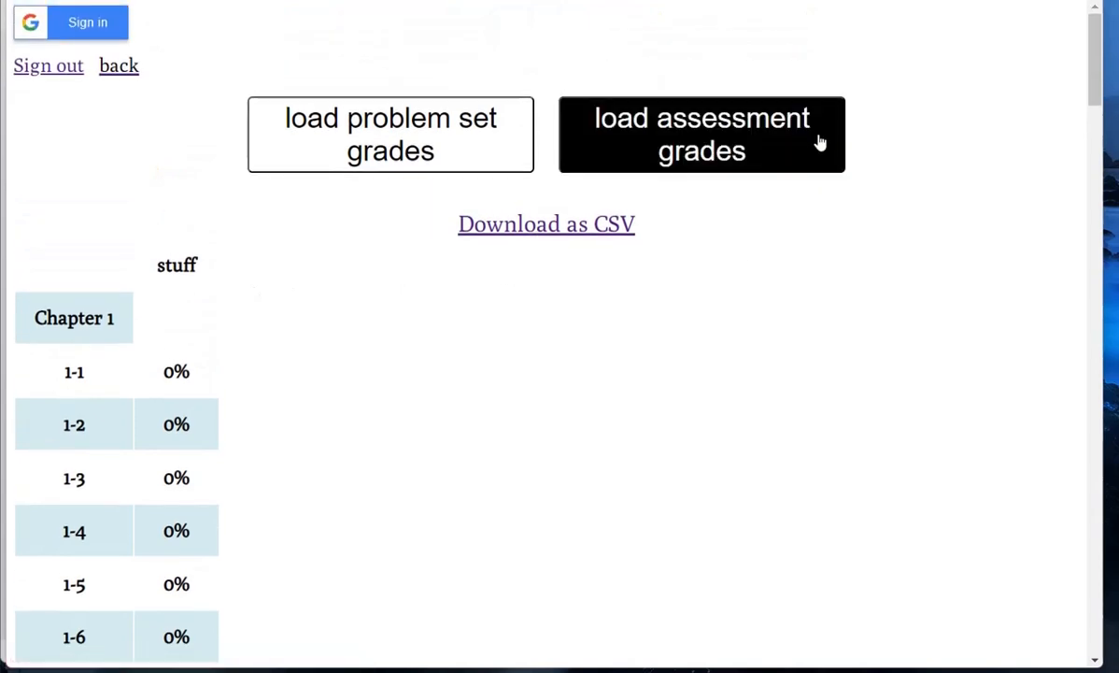
# - Load the assessment grades, showing the Chapter 1 Assessment row with an empty student grade
pyautogui.click(818, 141)
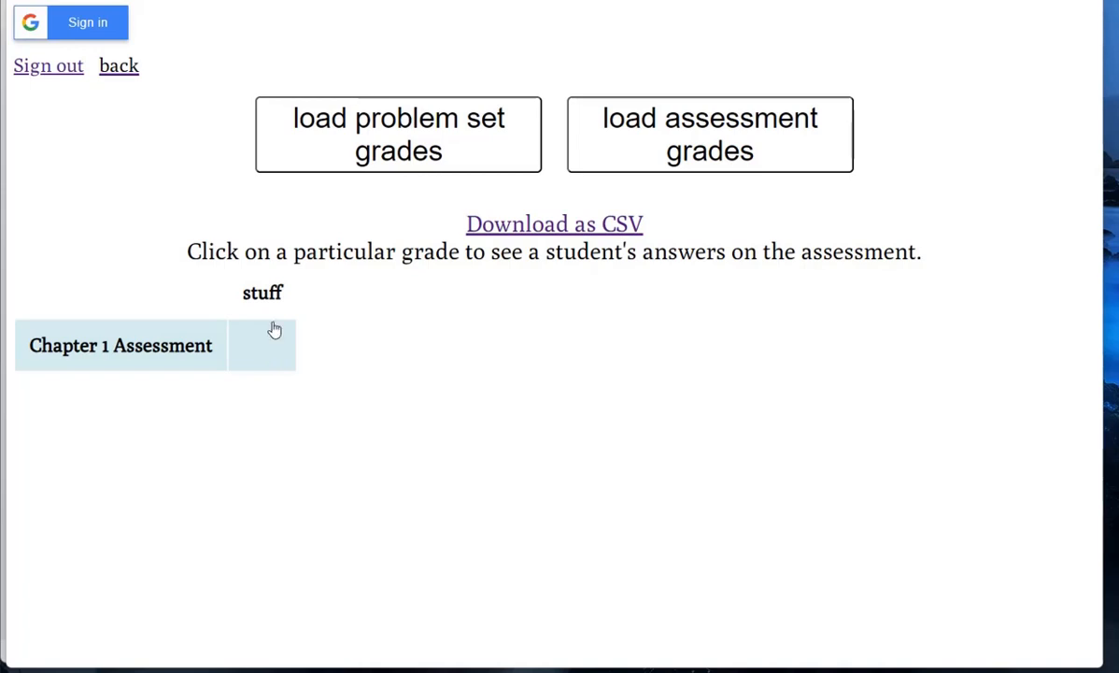
pyautogui.moveTo(254, 297); pyautogui.dragTo(285, 304)
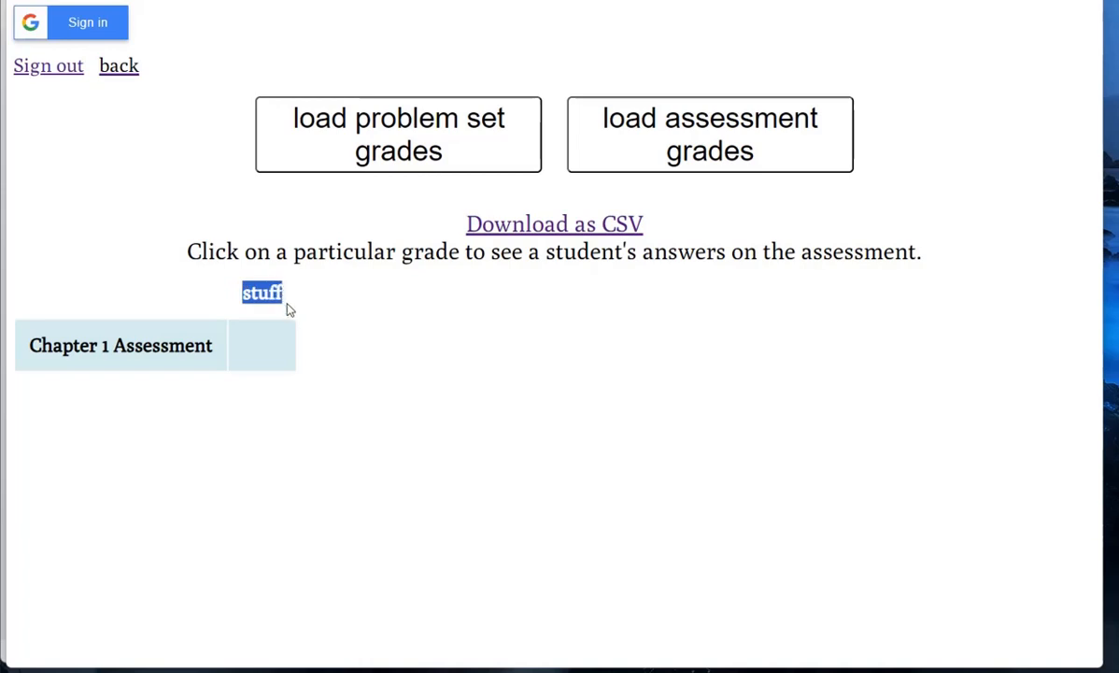
pyautogui.click(355, 322)
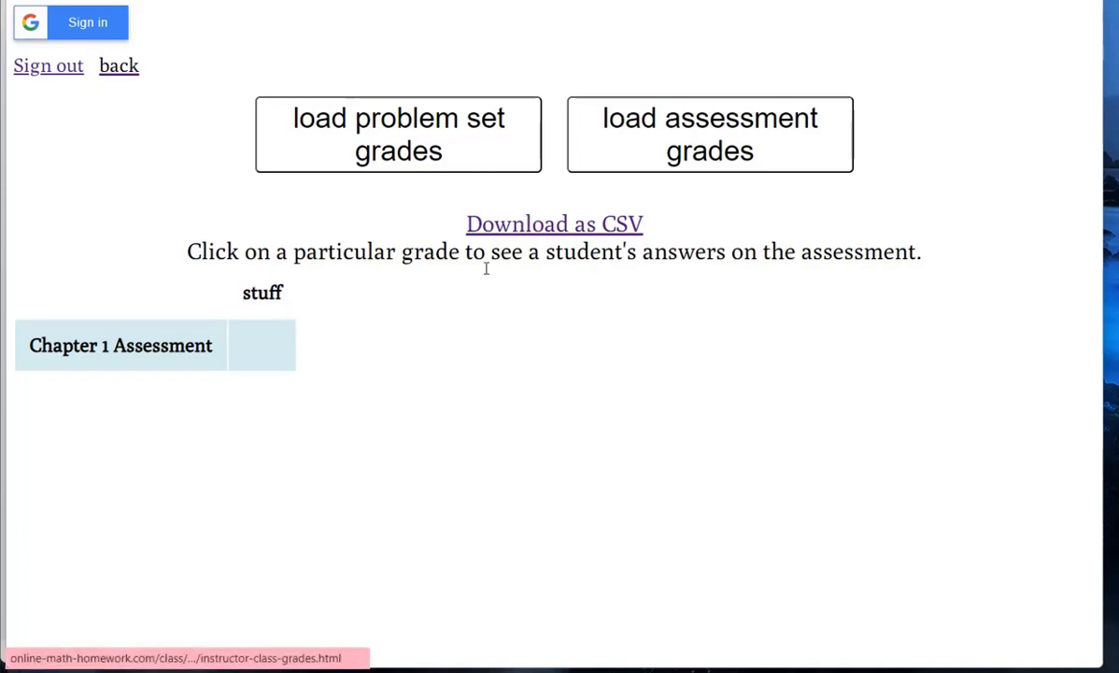